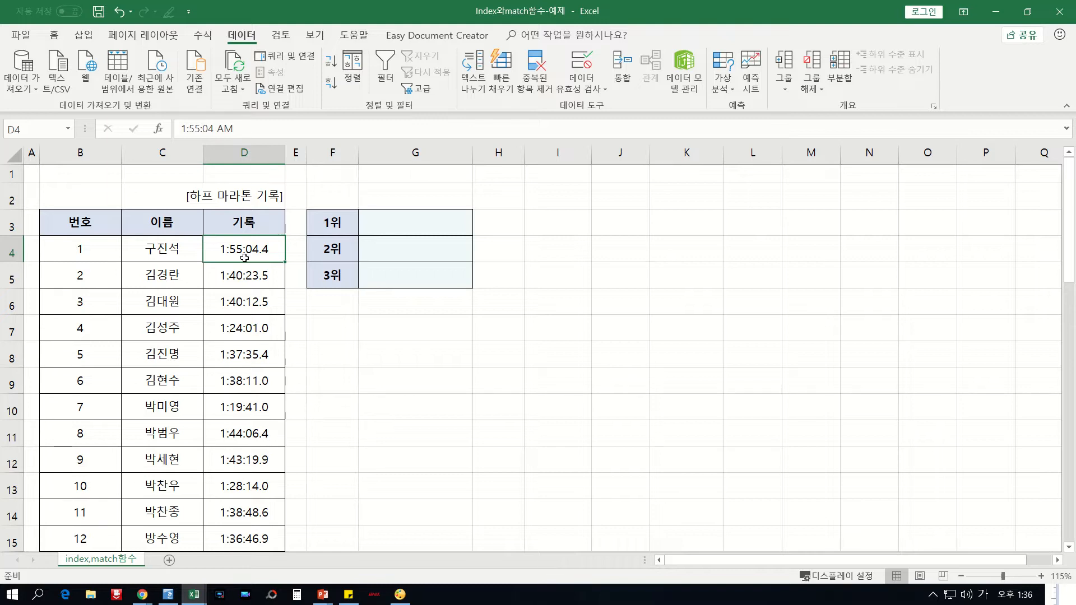
- Start a SMALL function in cell G3 and open its function arguments
click(398, 221)
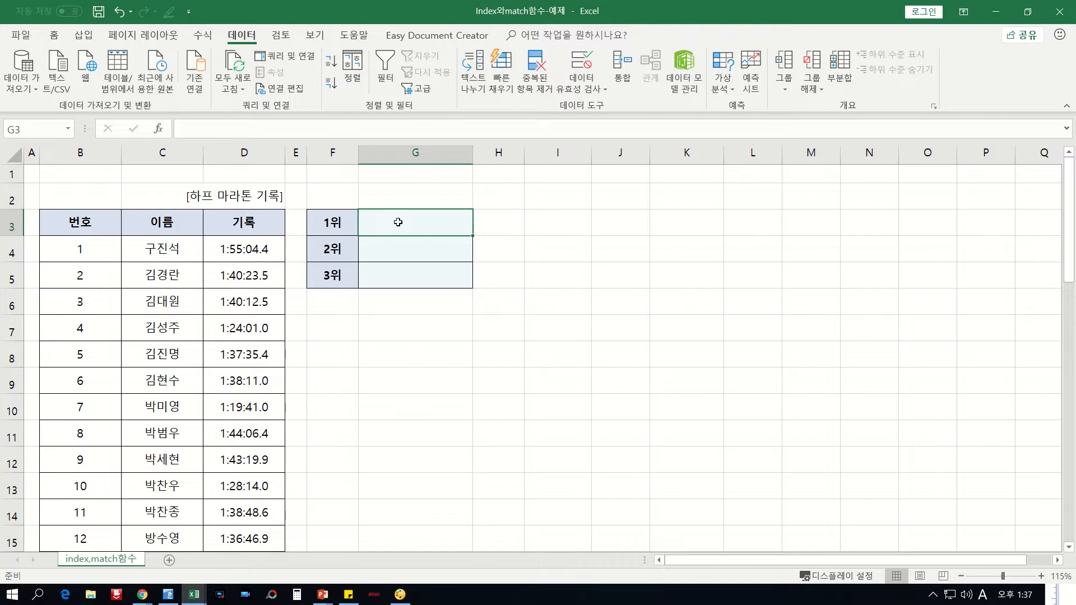
text(=sm)
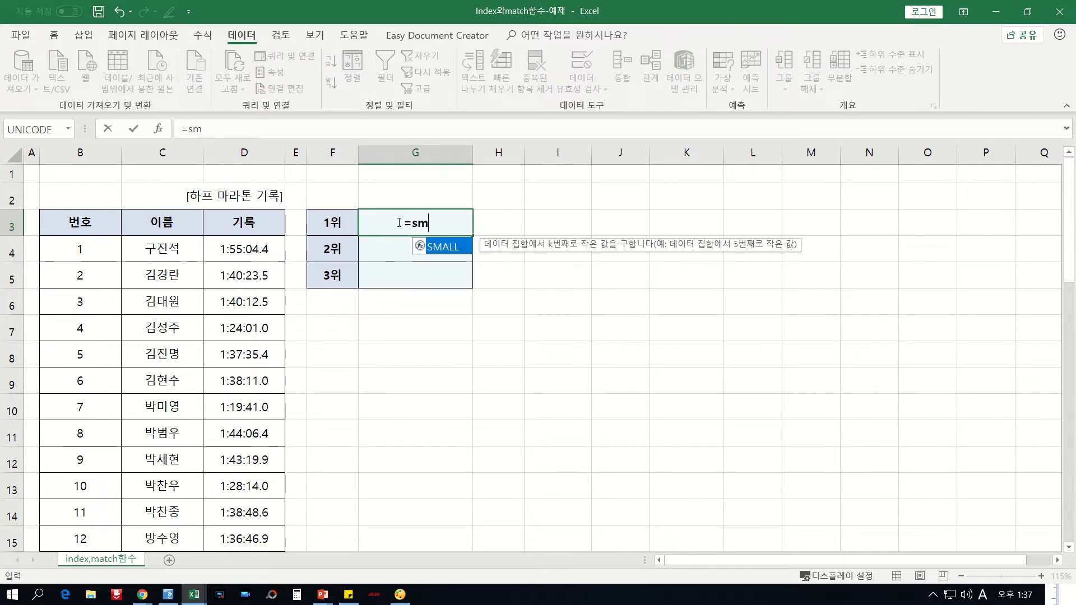
double_click(442, 250)
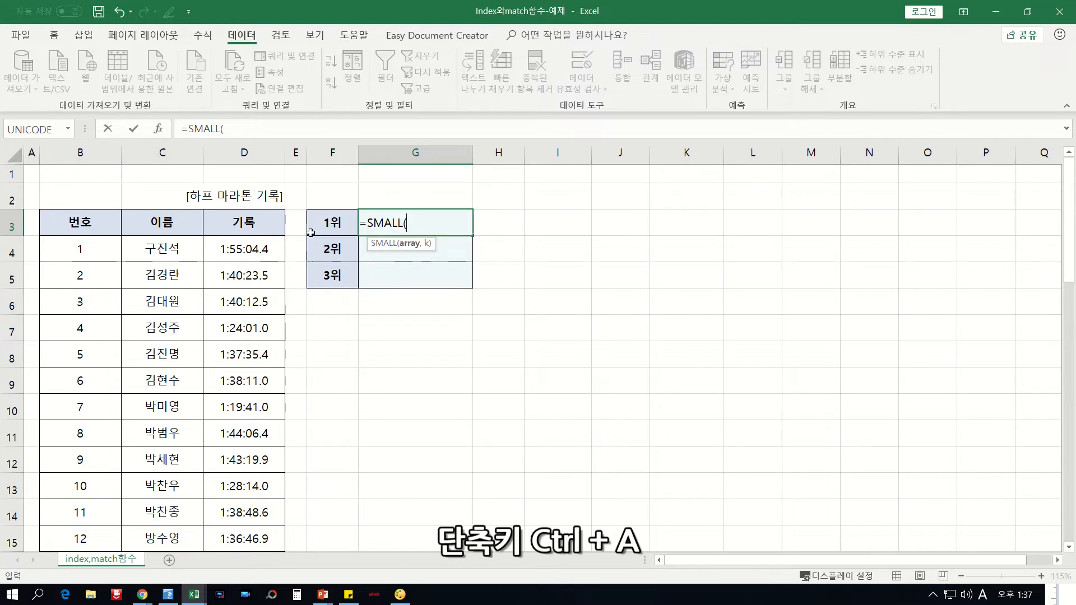
key(ctrl+a)
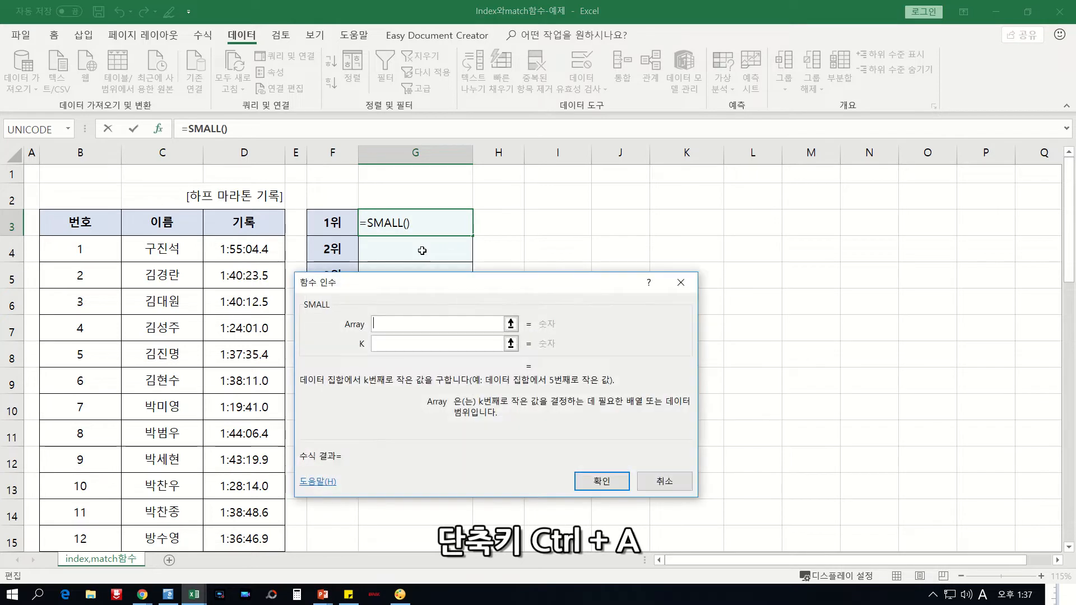
drag(411, 293, 407, 311)
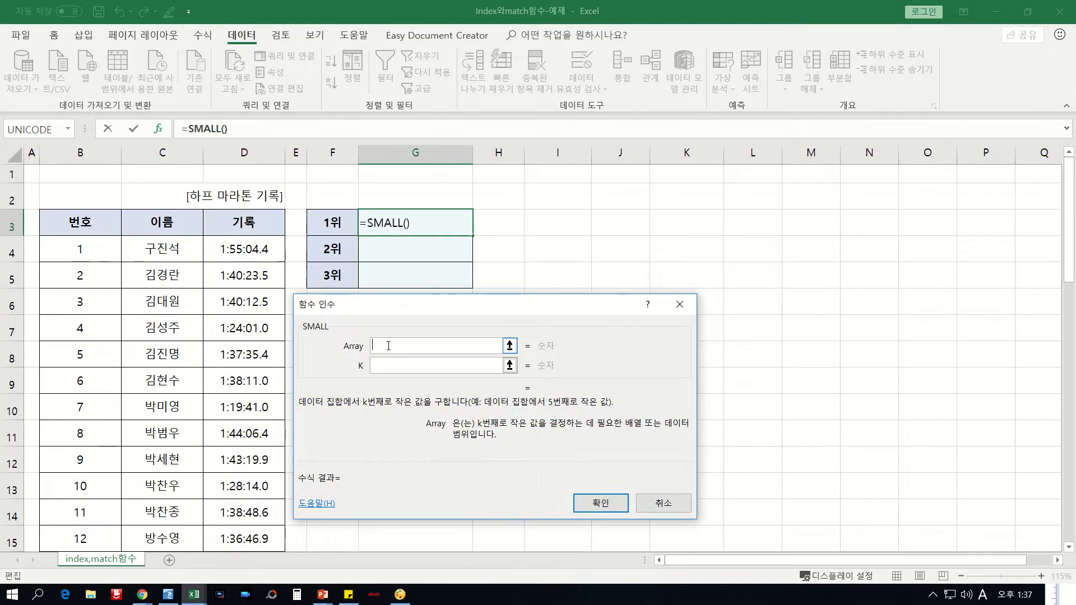
- Complete the SMALL function in G3 with D4:D45 as the array and 1 as K
click(259, 256)
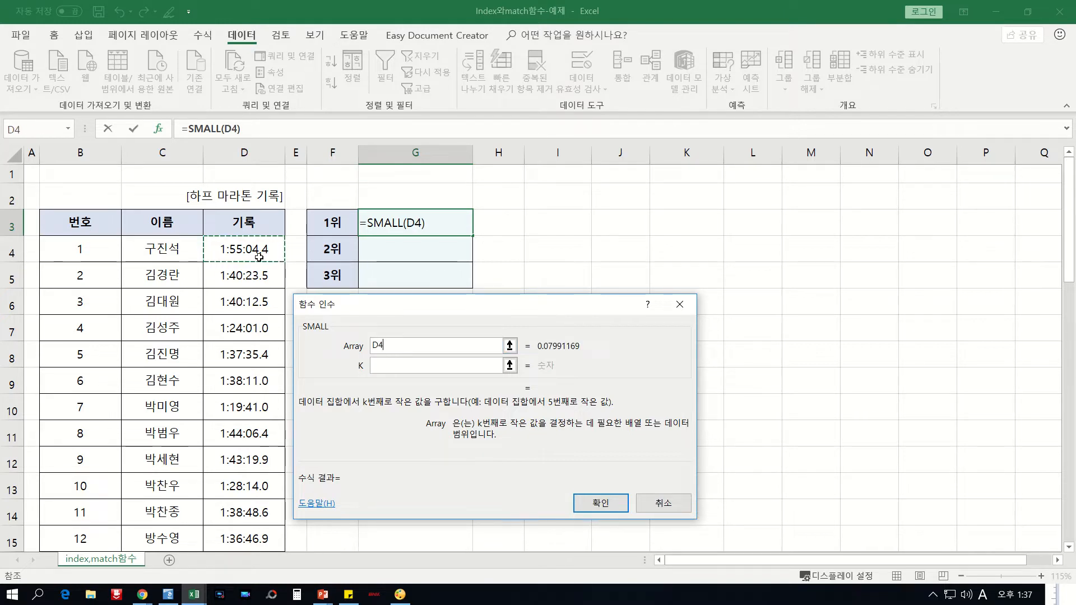
key(ctrl+shift+Down)
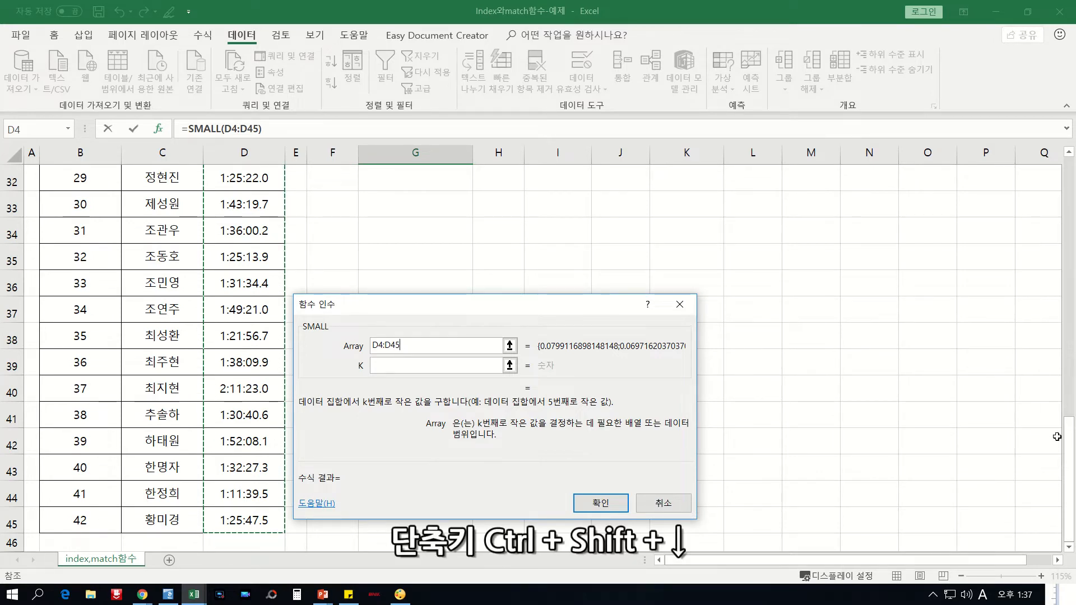
drag(1069, 445, 1070, 187)
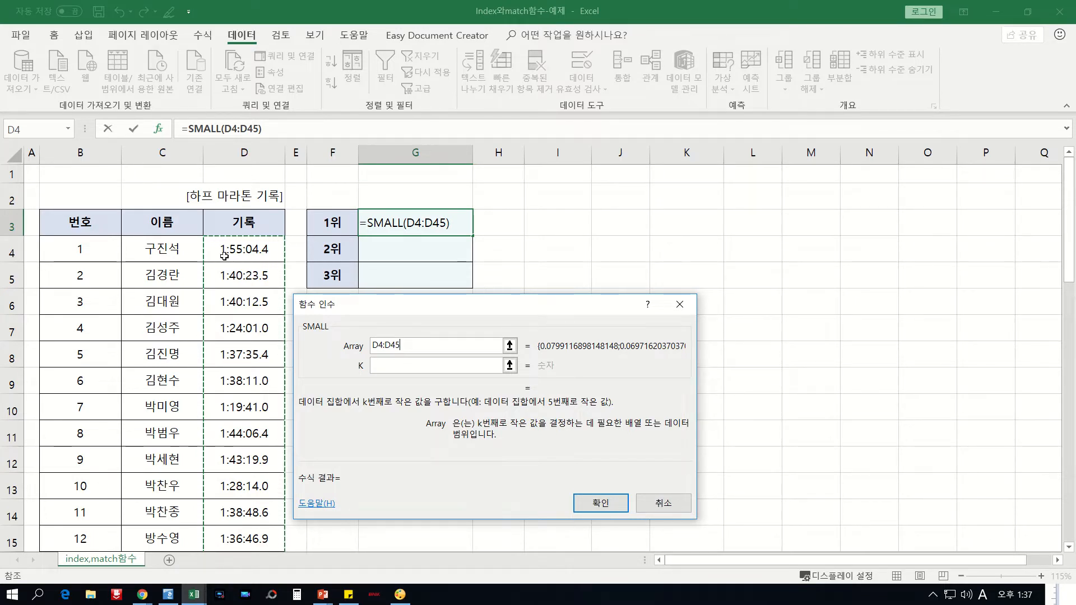
click(493, 365)
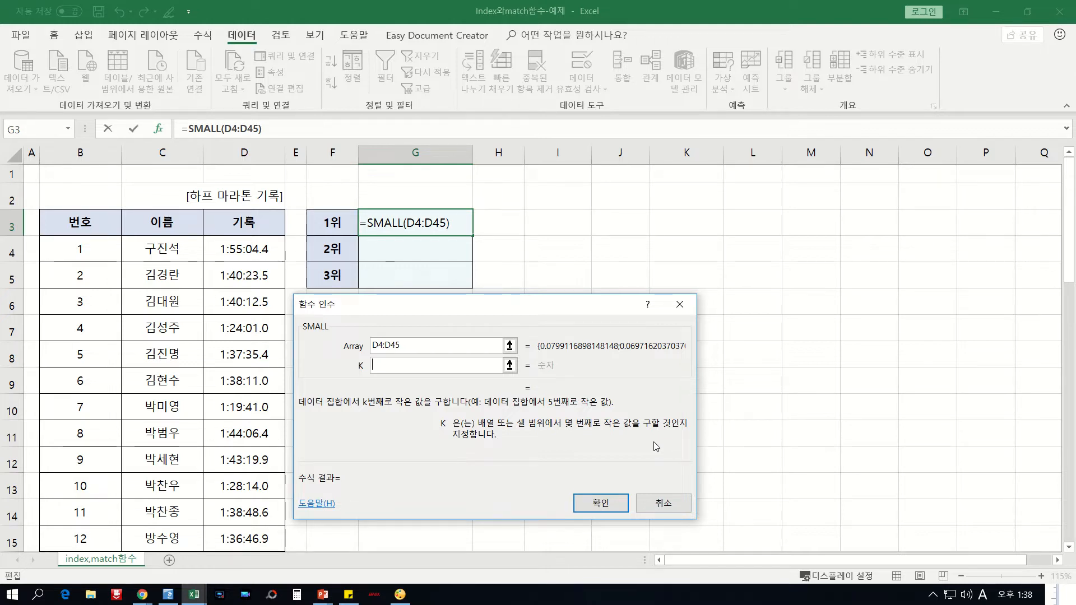
text(1)
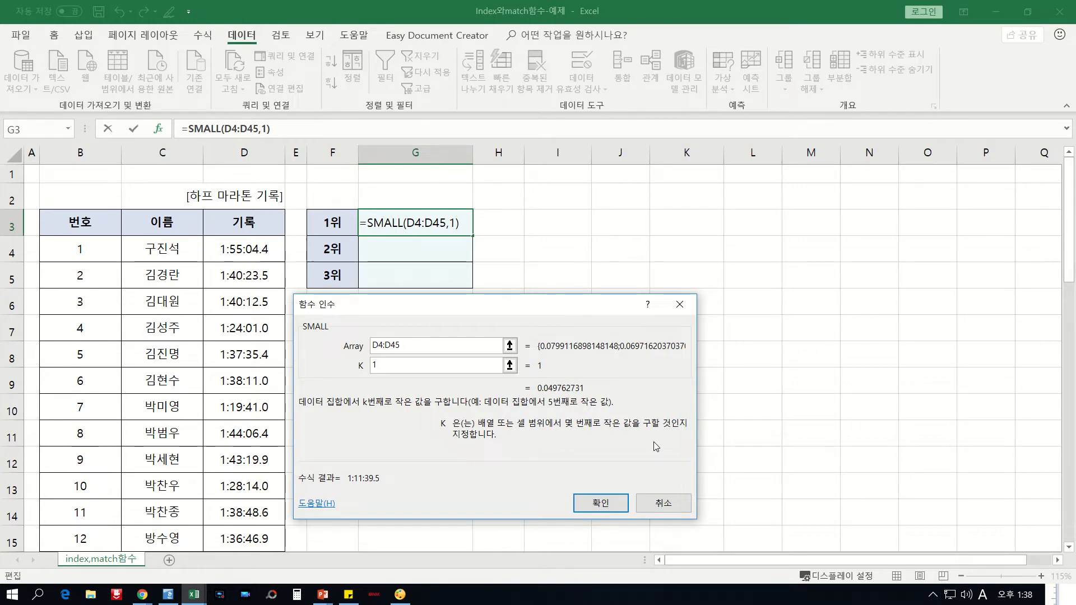
click(598, 502)
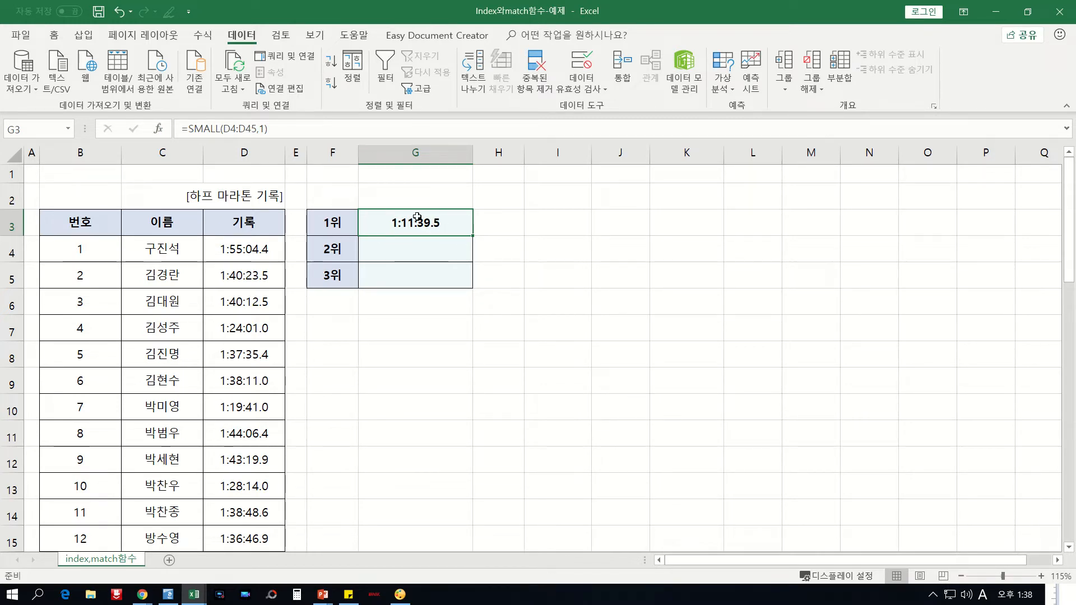
- Inspect the SMALL formula in G3, then clear the cell
double_click(451, 223)
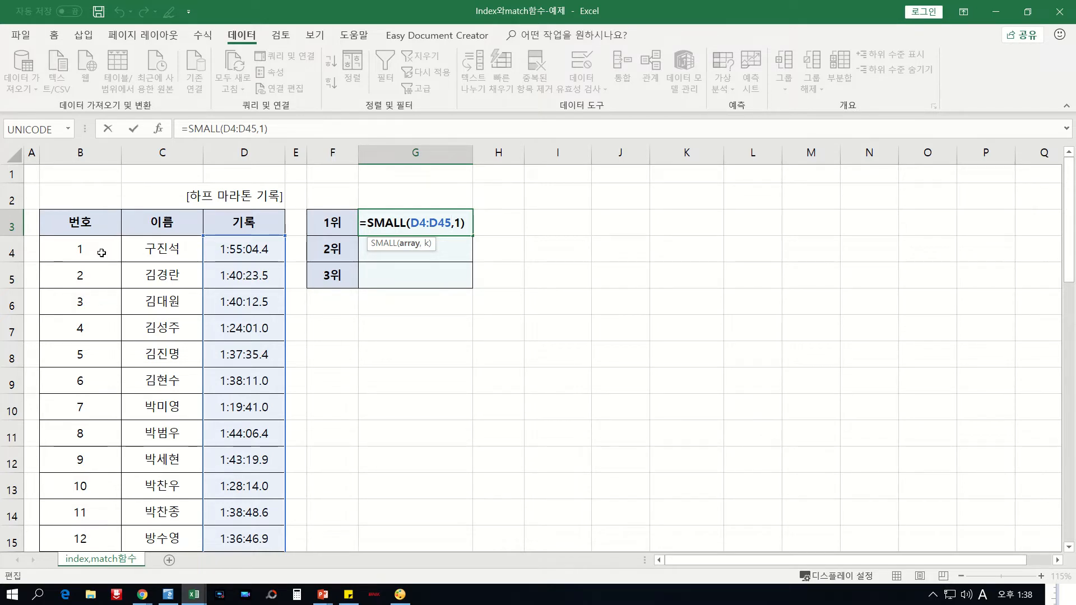
key(ctrl+Return)
key(Delete)
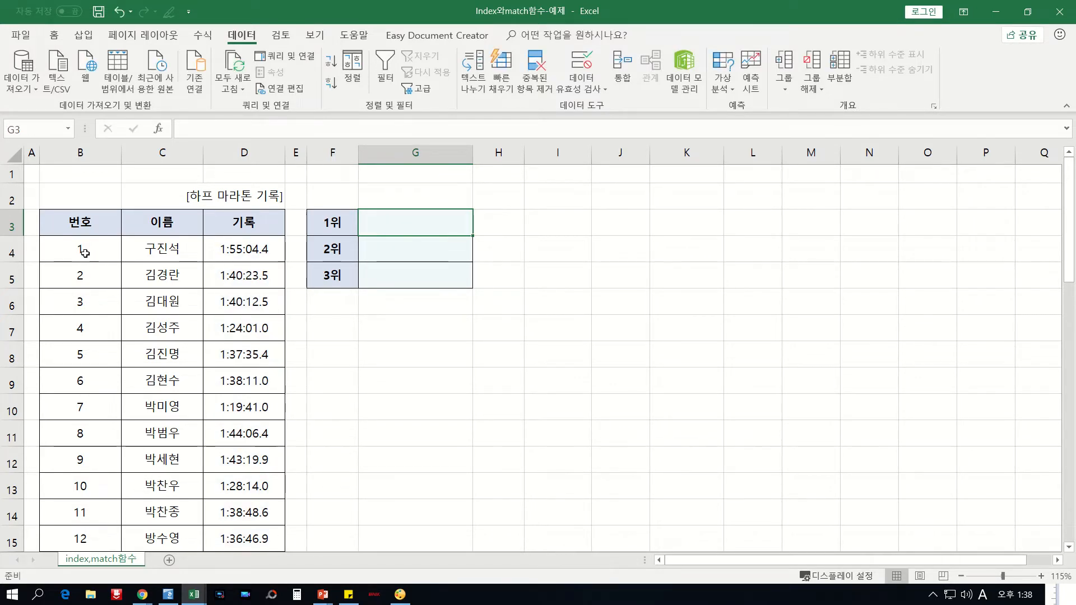
- Start an INDEX function in G3 using the array,row_num,column_num argument form, keeping its arguments dialog clear of the data table
text(=)
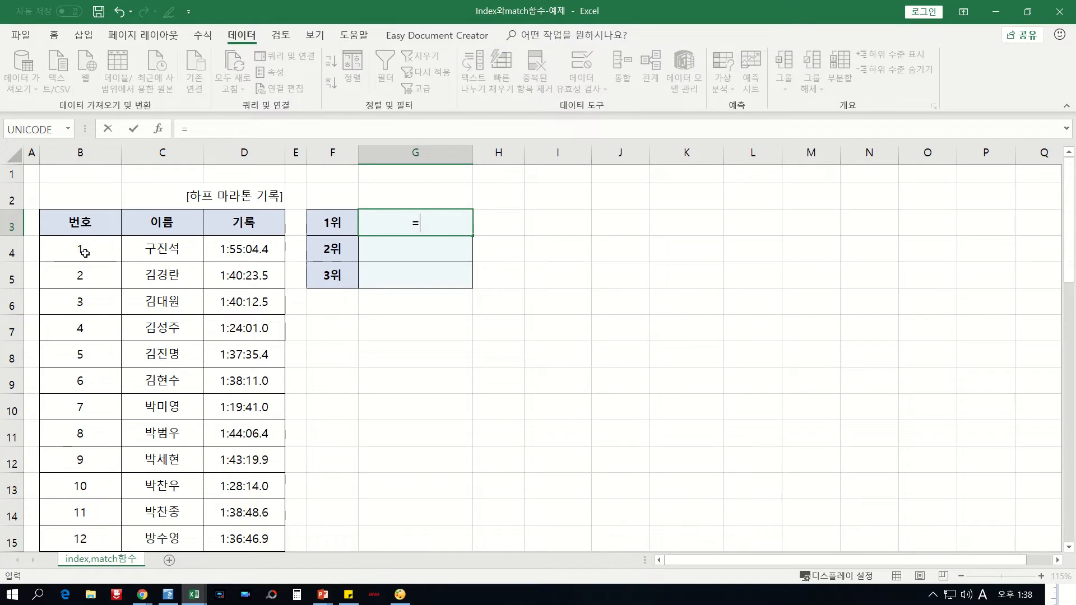
text(index)
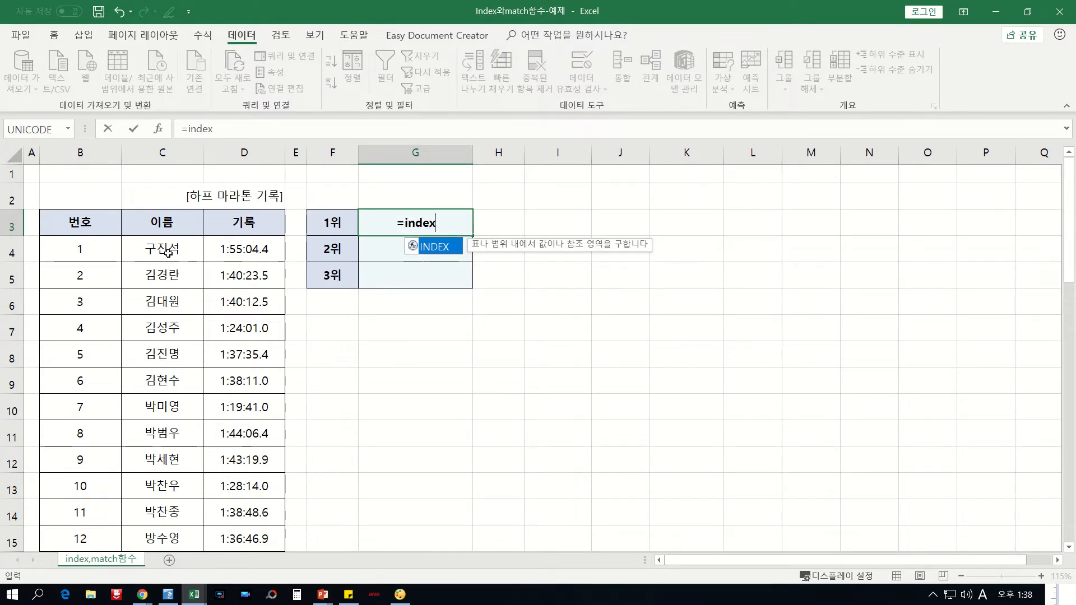
key(Tab)
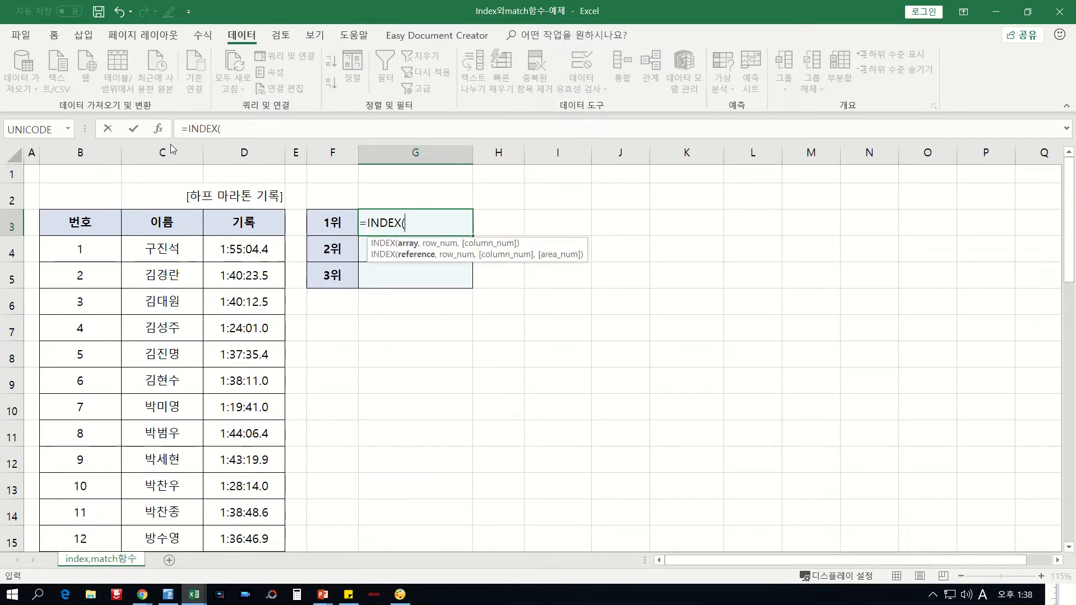
click(159, 129)
drag(440, 356, 393, 321)
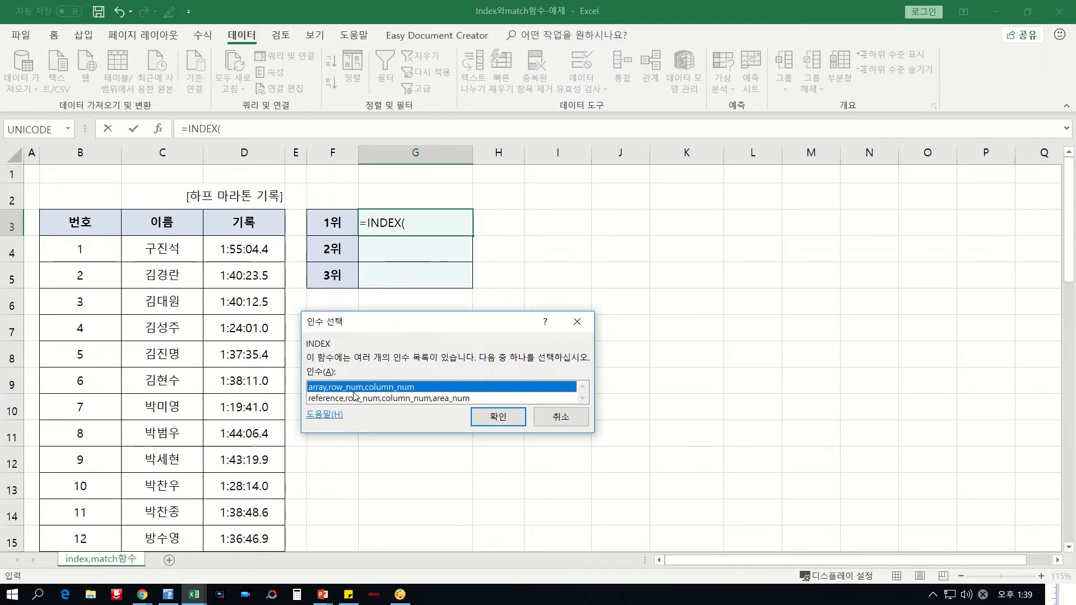
click(498, 422)
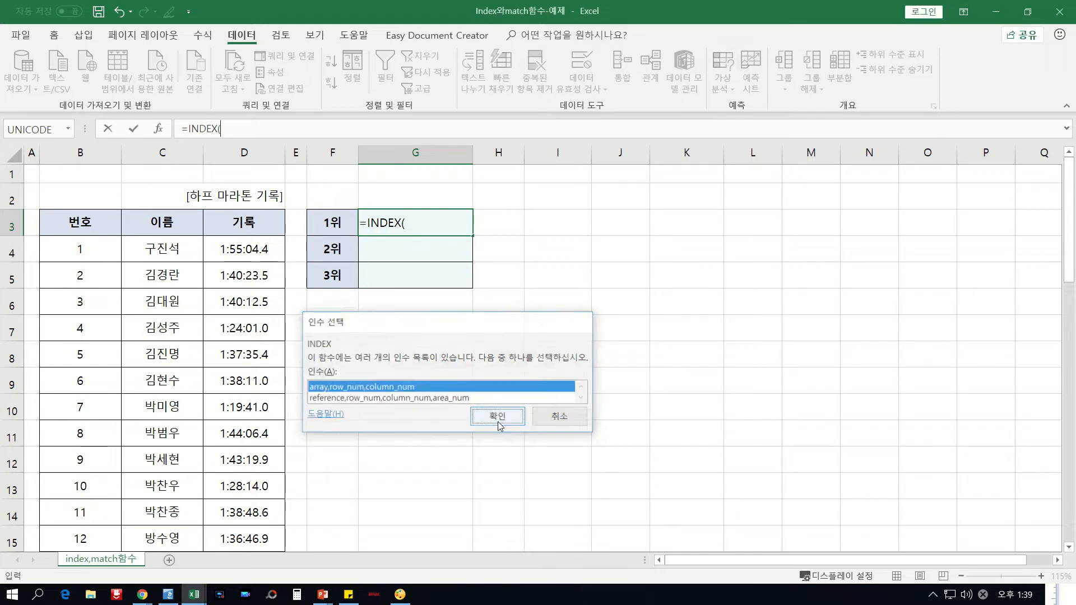
drag(420, 262, 670, 187)
- Set the INDEX array to the name column as the absolute range $C$4:$C$45
click(621, 234)
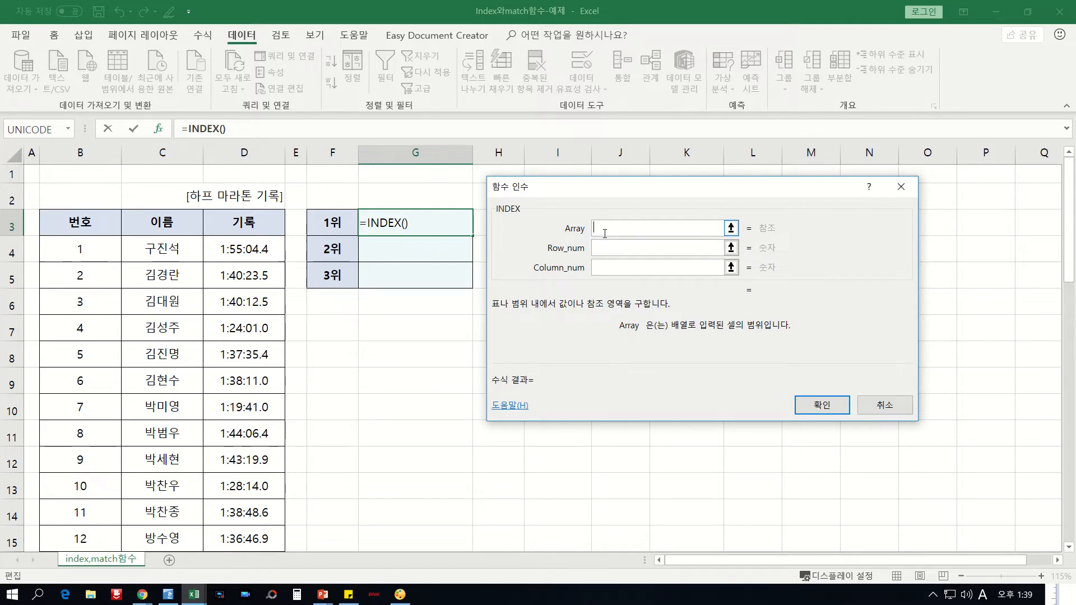
click(164, 245)
key(ctrl+shift+Down)
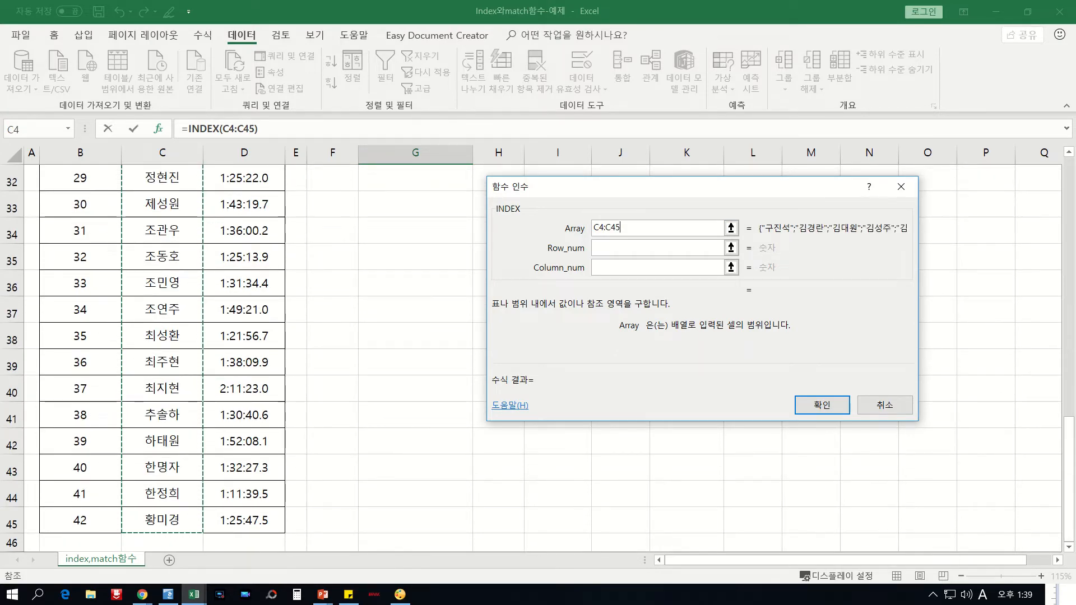
scroll(928, 223, up, 10)
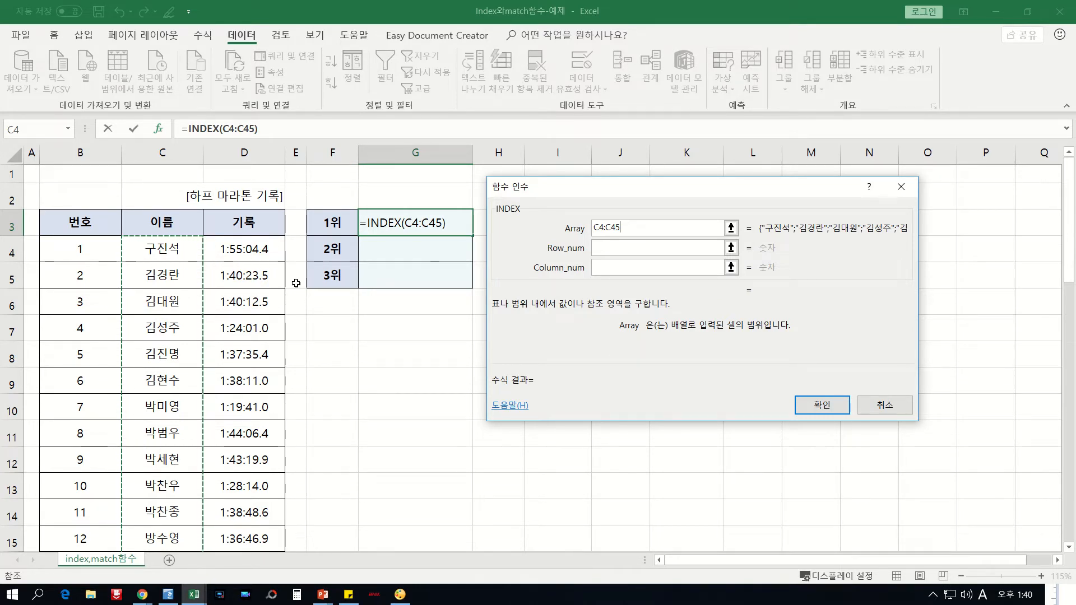
key(F4)
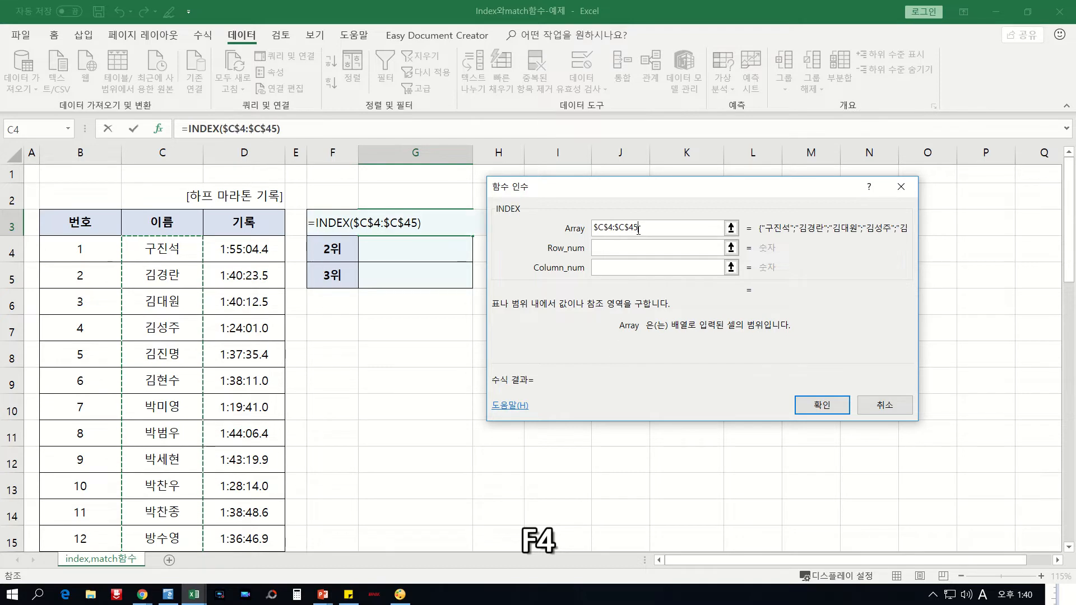
click(606, 248)
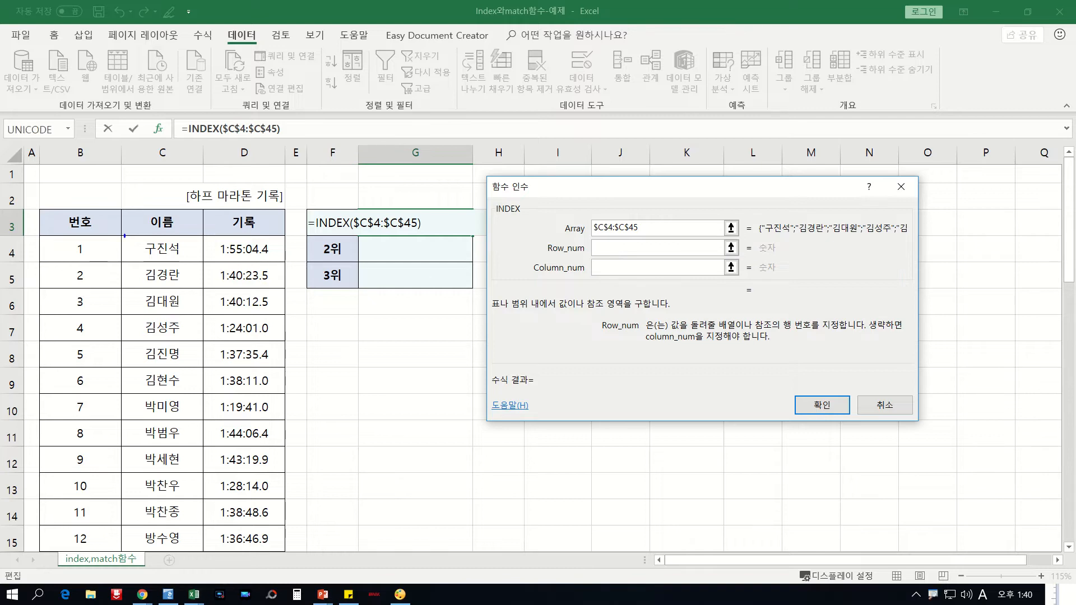
drag(124, 236, 126, 527)
mouse_move(114, 236)
mouse_down()
mouse_move(196, 228)
mouse_move(214, 550)
mouse_up()
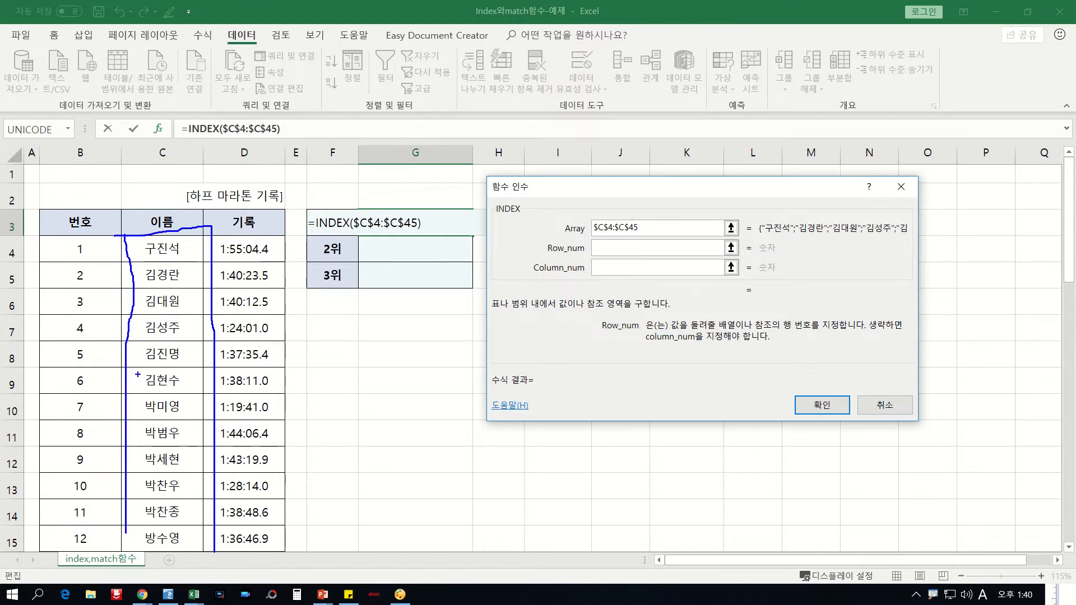
drag(58, 329, 253, 325)
drag(168, 169, 160, 558)
mouse_move(186, 339)
mouse_down()
mouse_move(140, 340)
mouse_move(178, 304)
mouse_move(196, 337)
mouse_up()
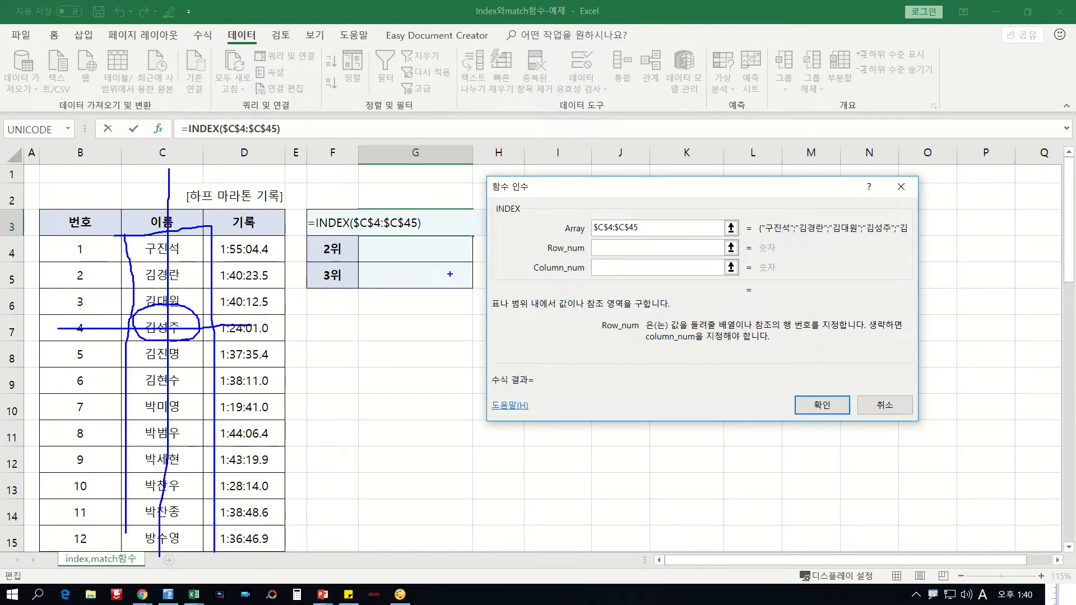
key(Escape)
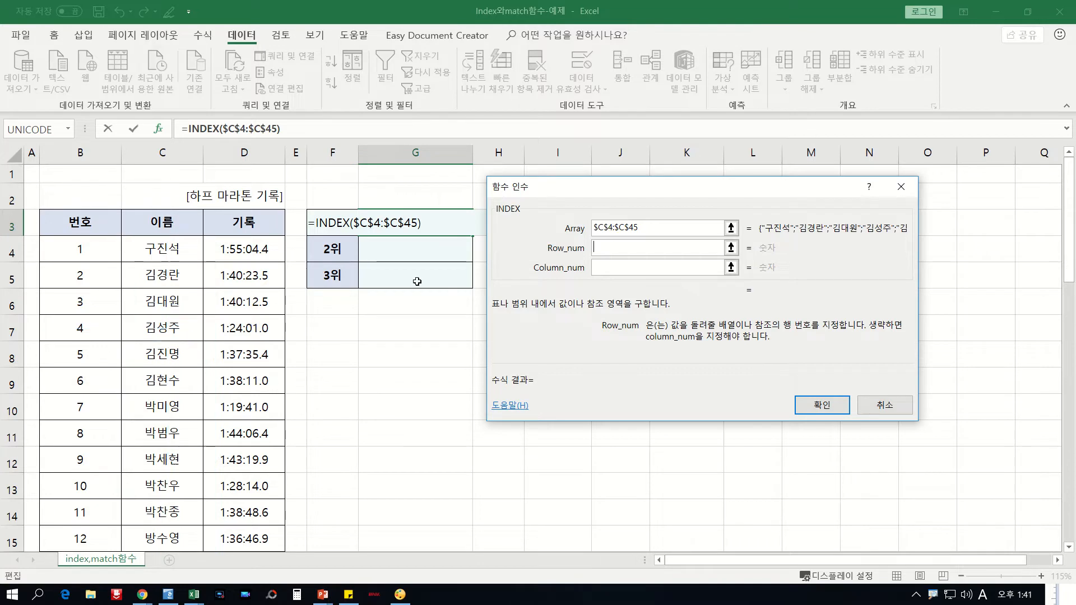
click(609, 253)
mouse_move(258, 360)
mouse_down()
mouse_move(207, 360)
mouse_move(292, 344)
mouse_move(224, 371)
mouse_up()
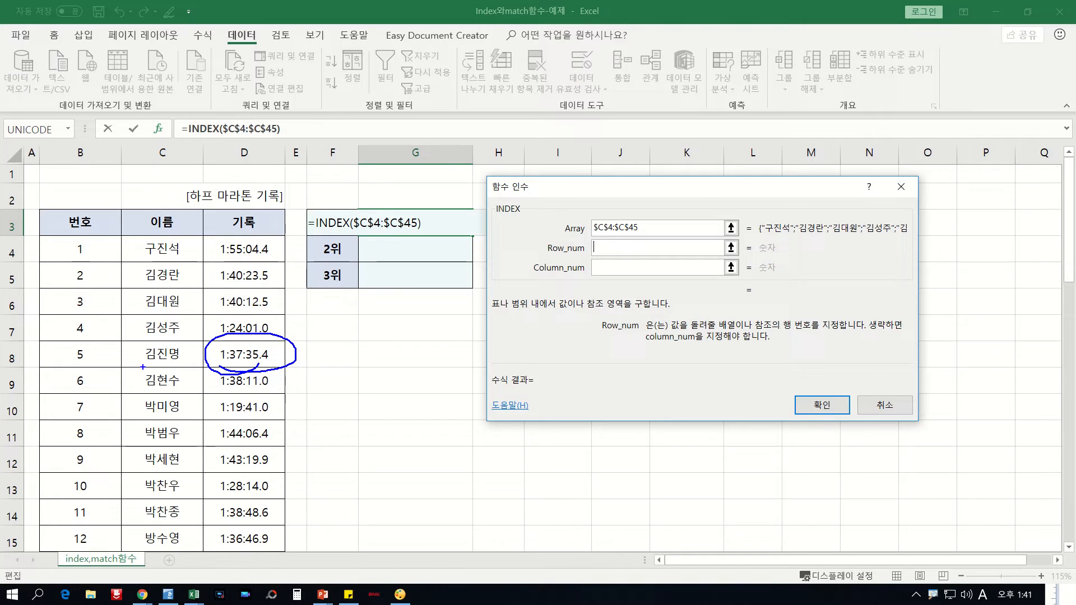
mouse_move(56, 359)
mouse_down()
mouse_move(263, 355)
mouse_move(44, 357)
mouse_up()
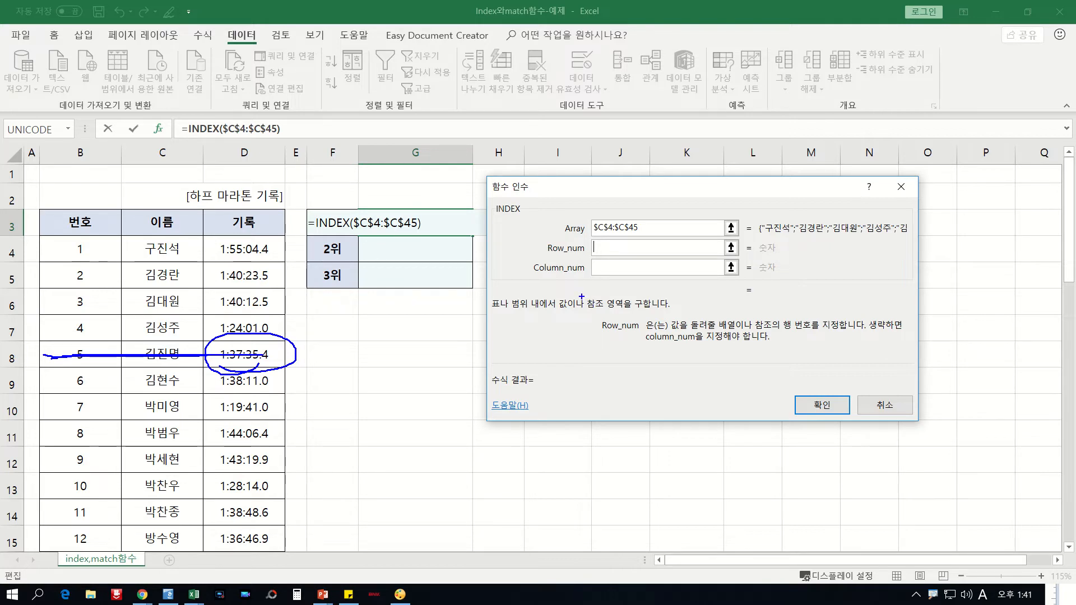
key(Escape)
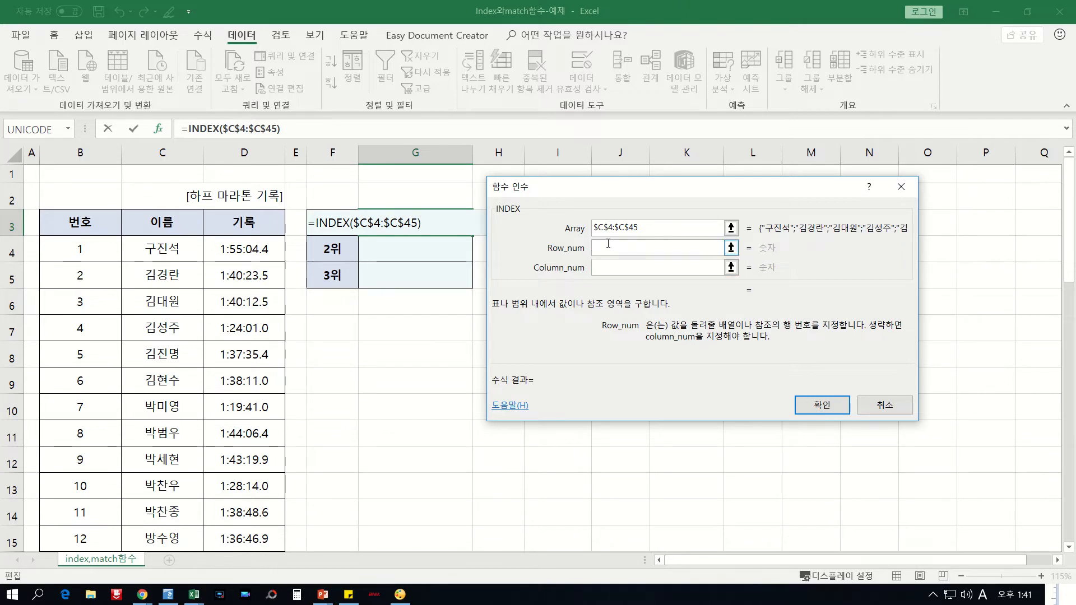
- Set the INDEX Column_num to 1 and enter match() as its Row_num
key(Tab)
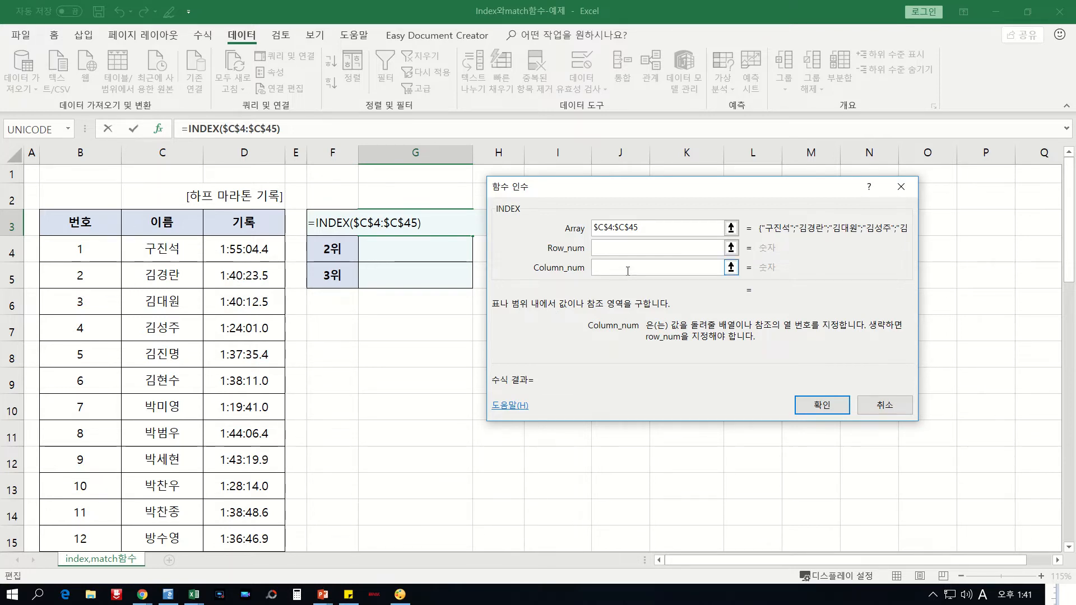
text(1)
click(616, 248)
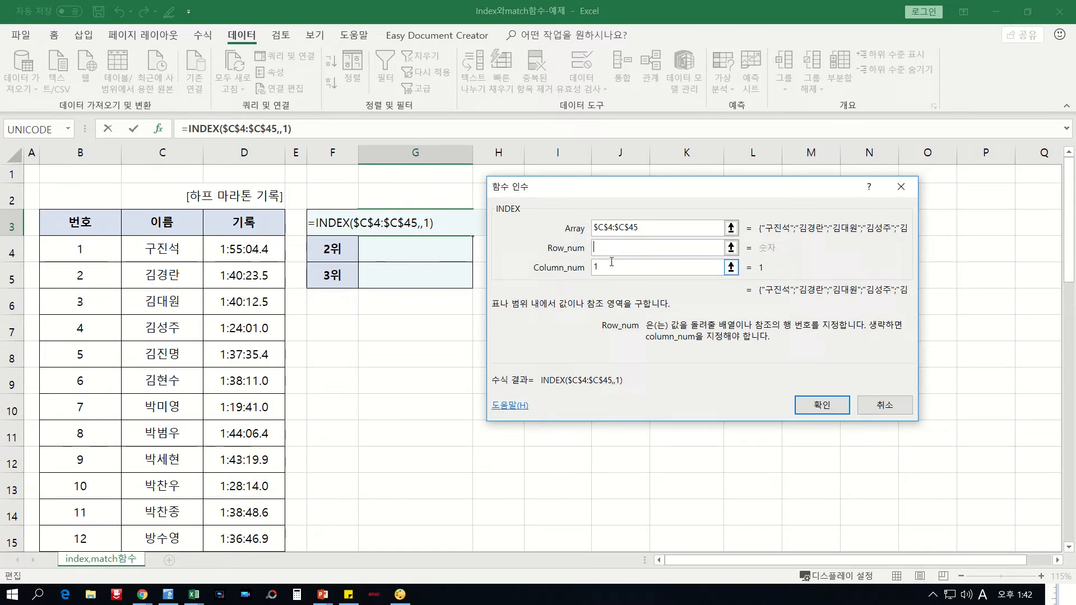
text(matc)
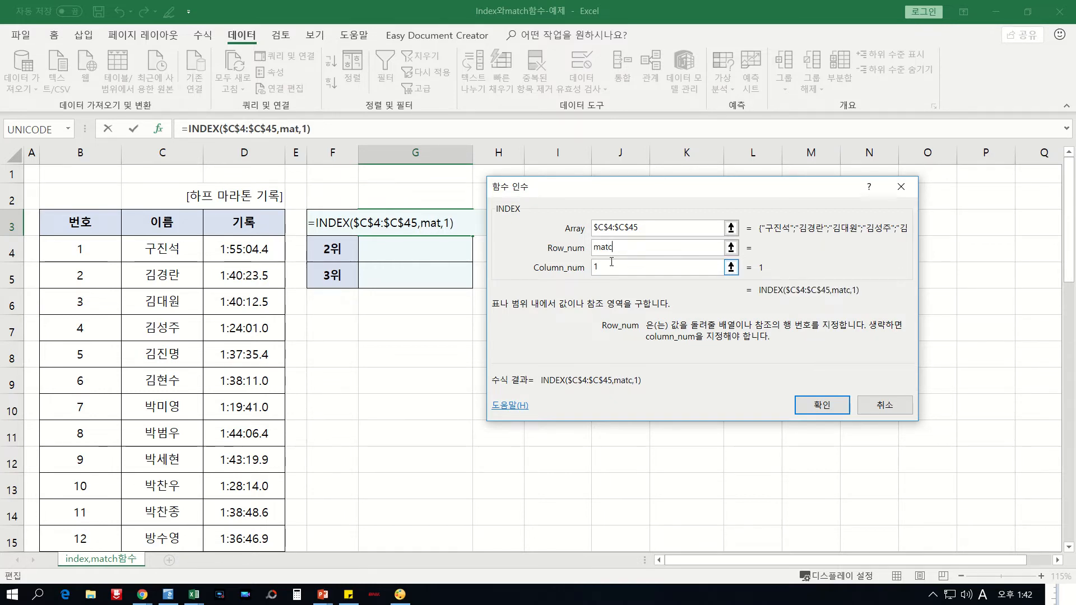
text(h)
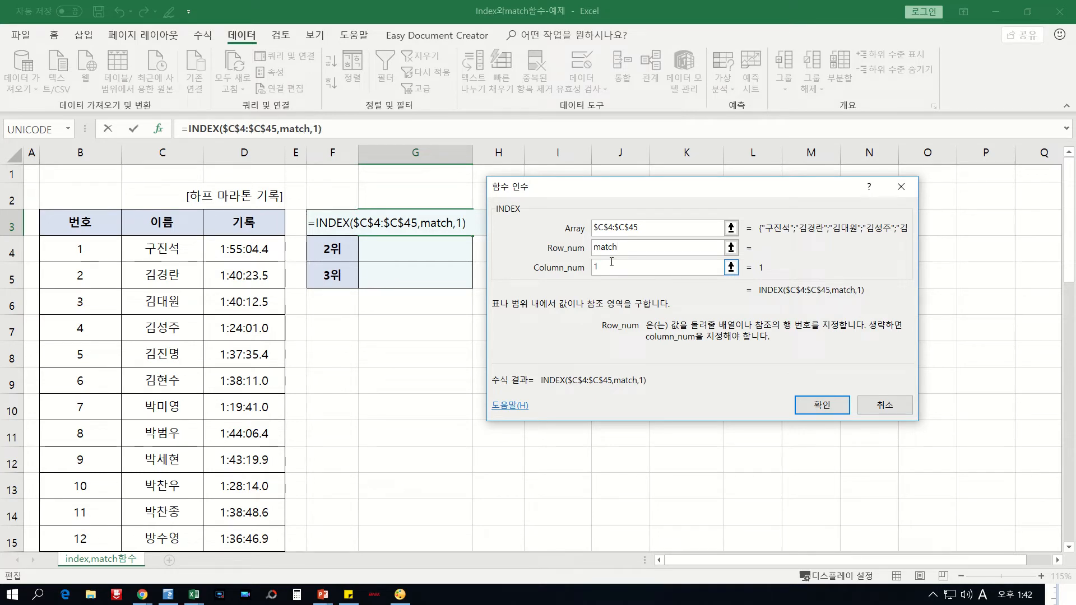
text(())
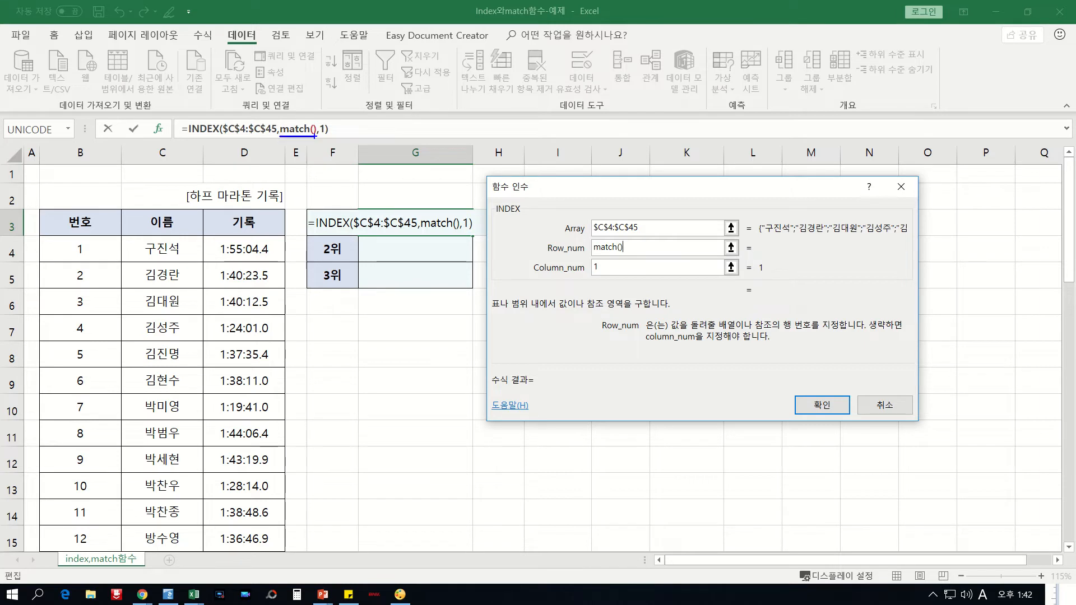
drag(301, 110, 307, 85)
mouse_move(486, 199)
mouse_down()
mouse_move(524, 196)
mouse_move(498, 195)
mouse_move(509, 220)
mouse_up()
key(Escape)
- Open the arguments of the nested MATCH function and enter small() as its Lookup_value
click(295, 129)
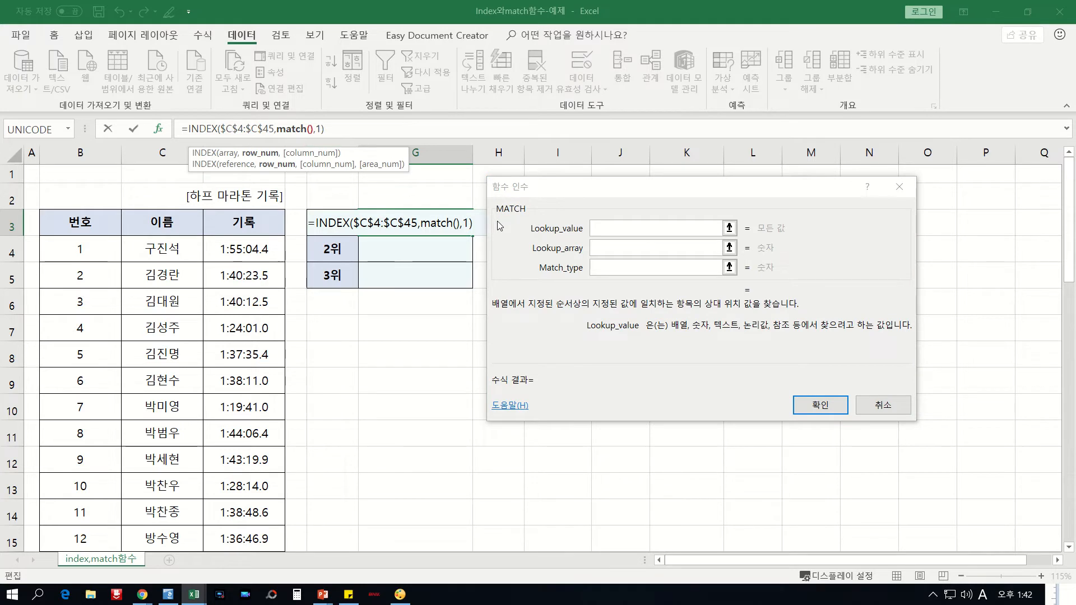
drag(487, 217, 525, 213)
key(Escape)
click(616, 228)
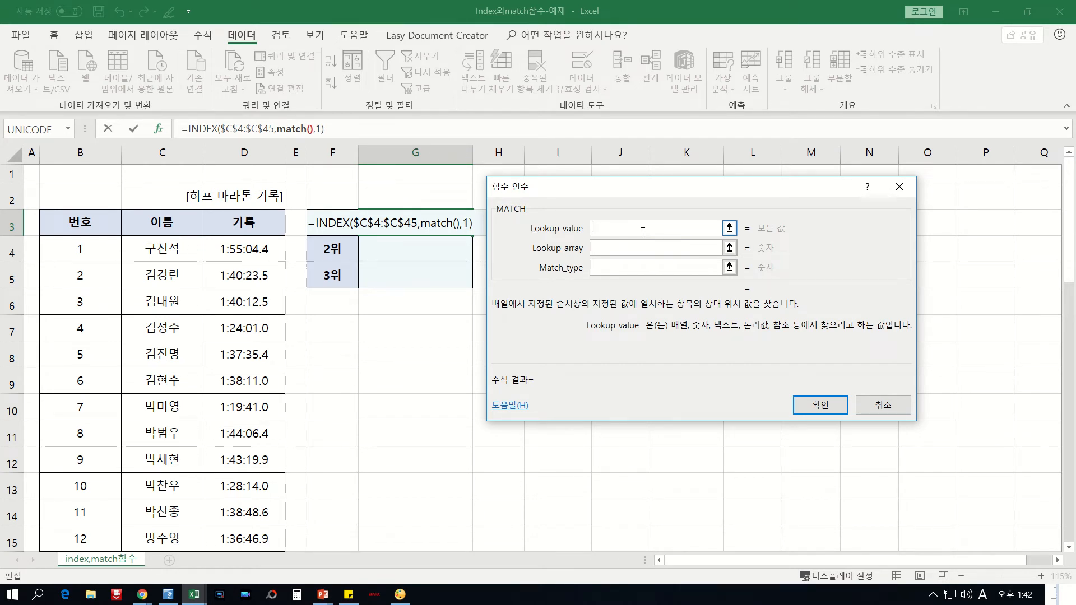
text(s)
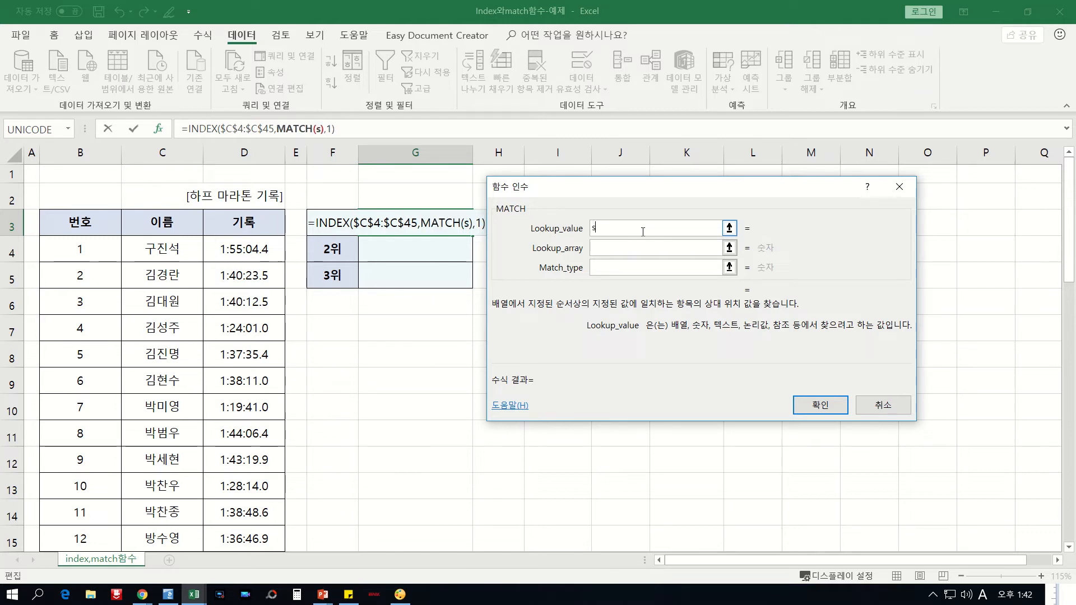
text(mall())
click(623, 245)
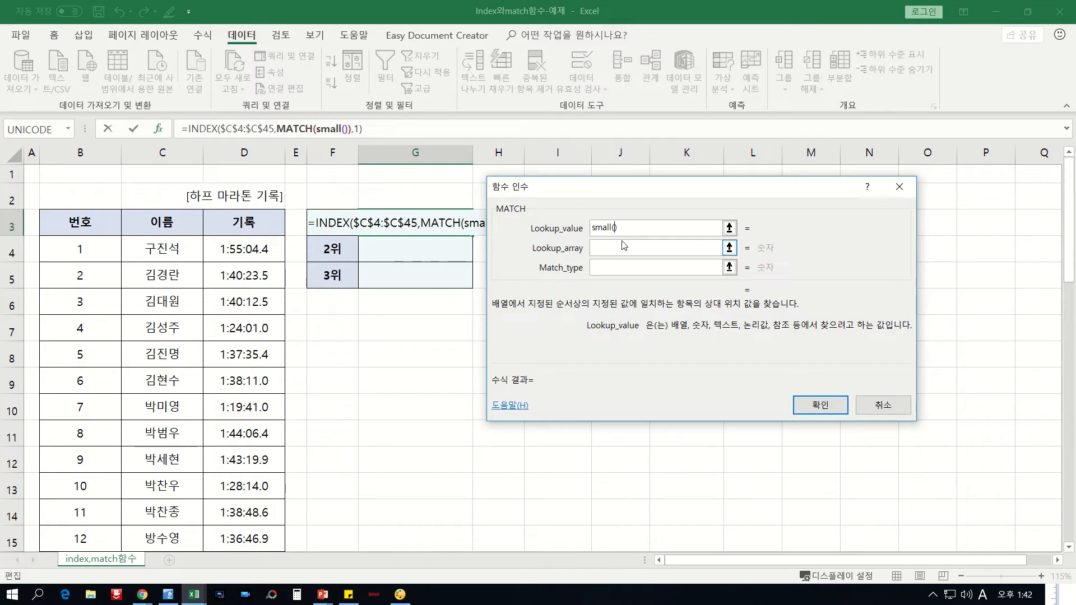
click(617, 227)
- Open the nested SMALL function's arguments and set Array to the absolute record range $D$4:$D$45 and K to F3
click(335, 130)
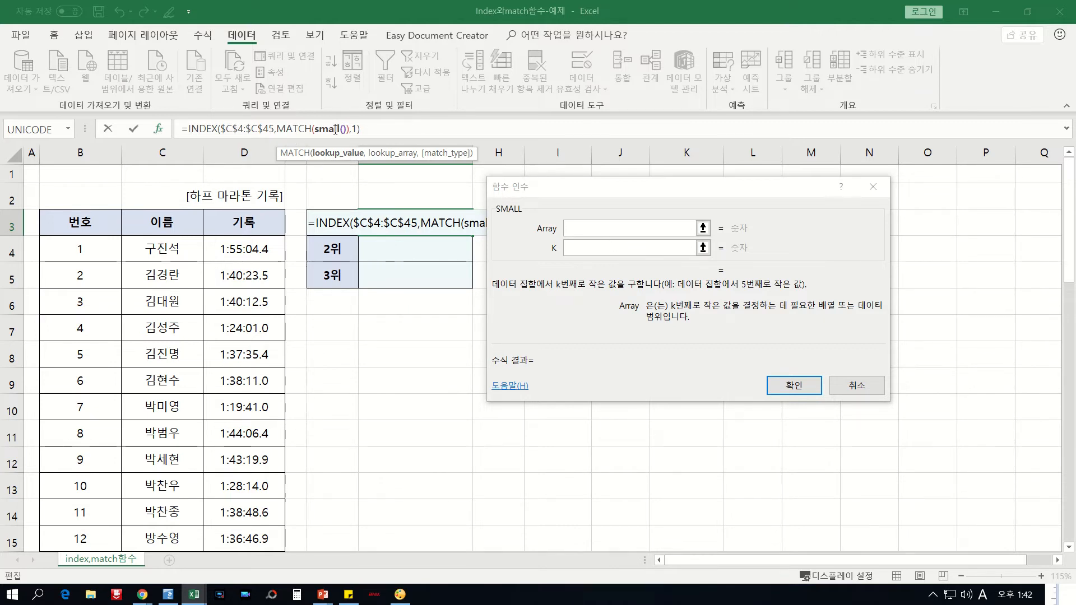
drag(321, 124, 339, 98)
key(Escape)
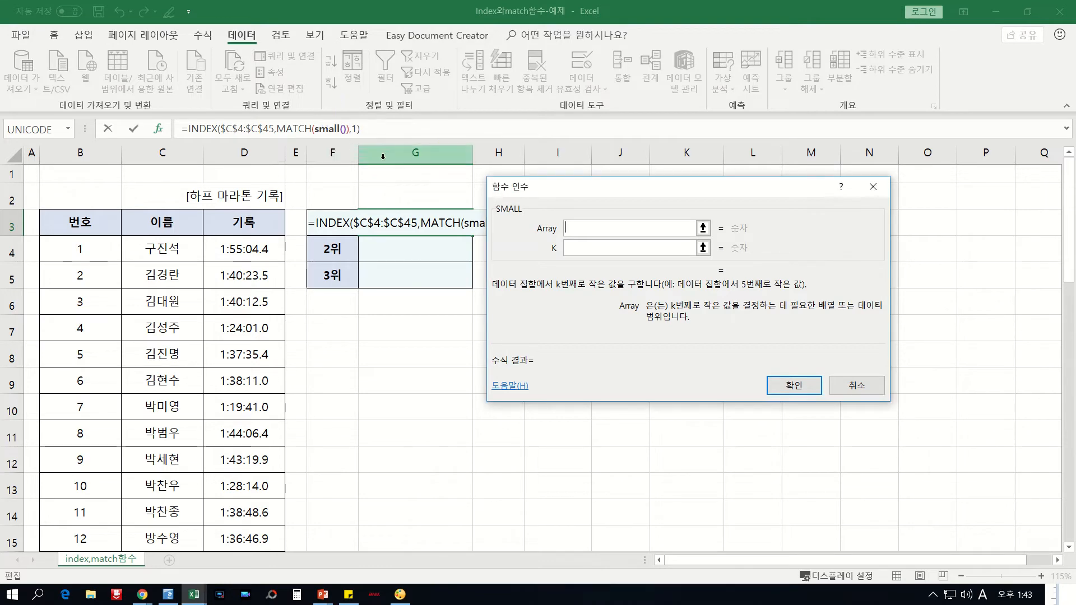
click(240, 249)
key(ctrl+shift+Down)
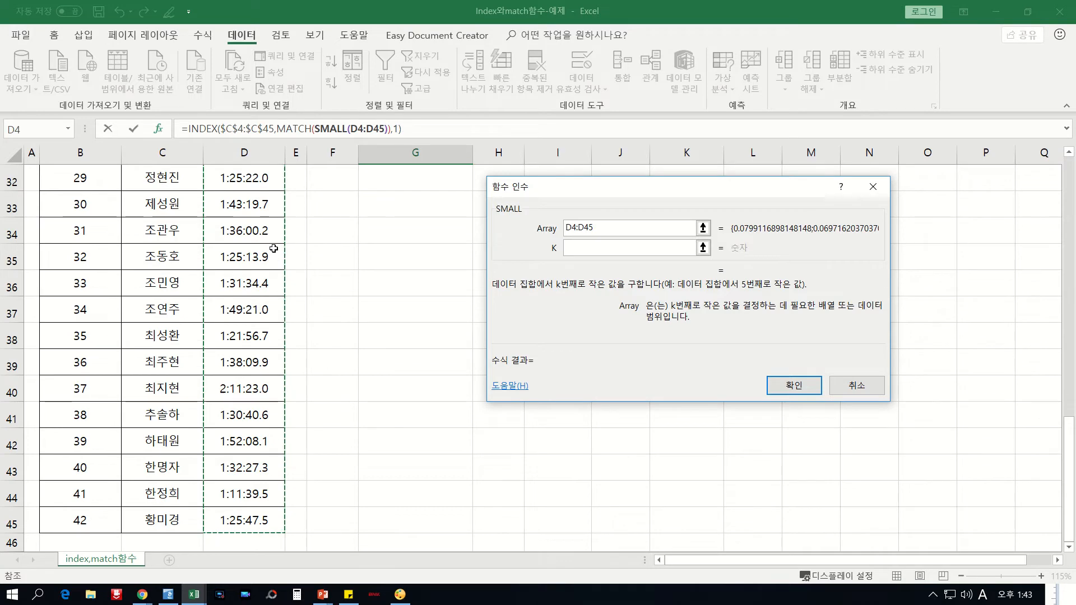
key(F4)
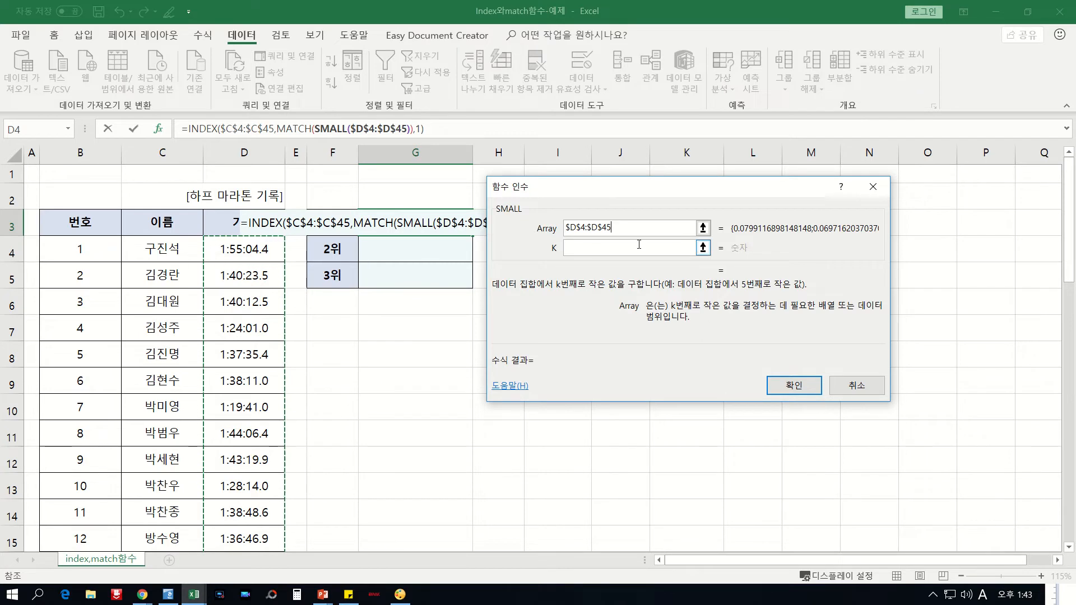
click(583, 248)
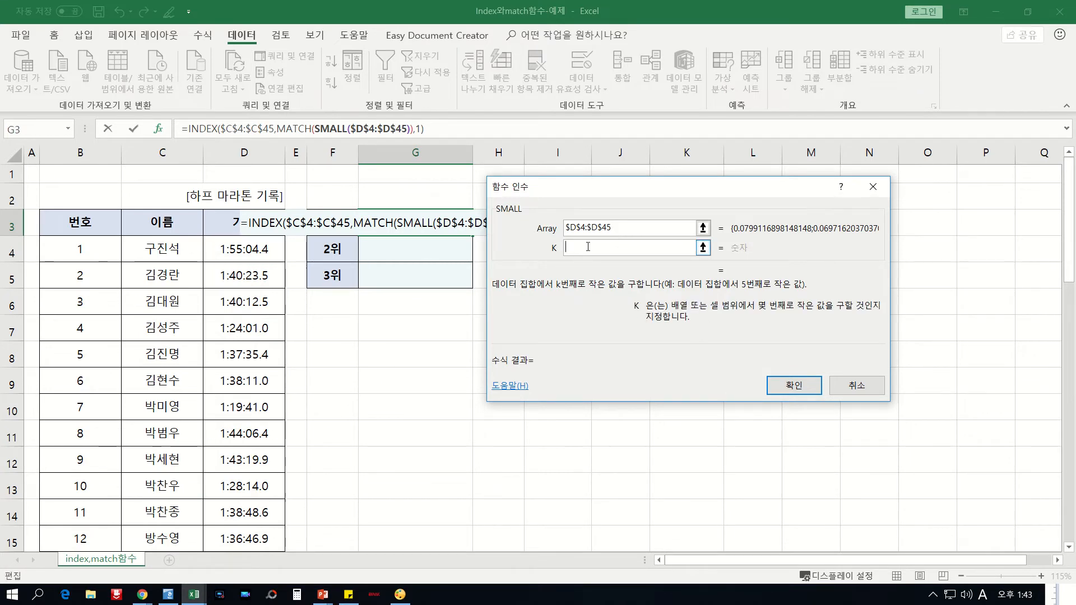
click(329, 226)
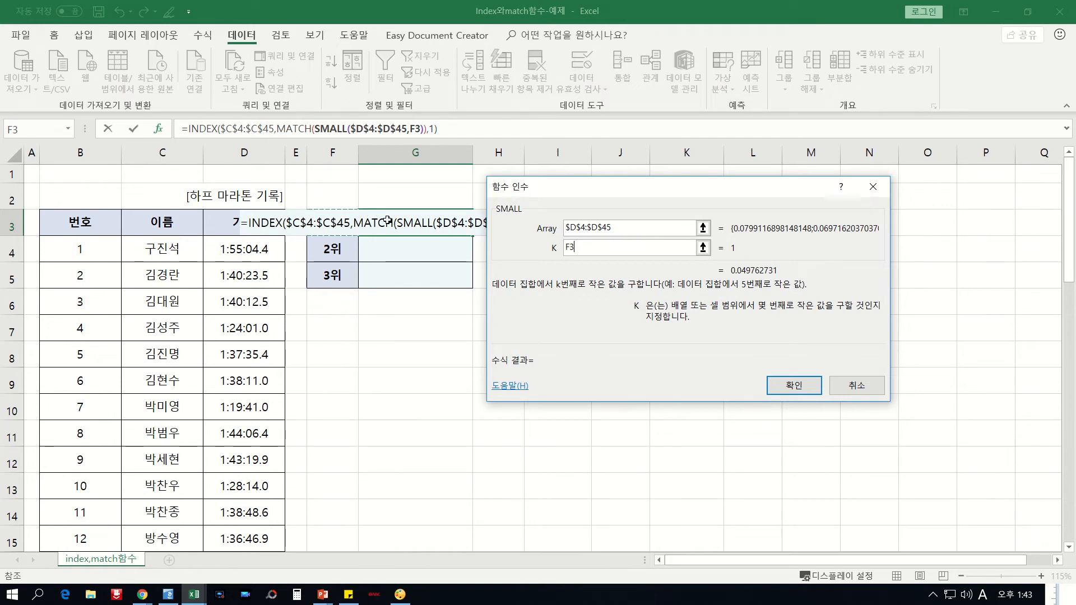
mouse_move(472, 240)
mouse_down()
mouse_move(469, 292)
mouse_move(485, 287)
mouse_up()
mouse_move(335, 219)
mouse_down()
mouse_move(340, 240)
mouse_move(329, 245)
mouse_move(405, 239)
mouse_move(407, 260)
mouse_move(392, 272)
mouse_move(432, 287)
mouse_up()
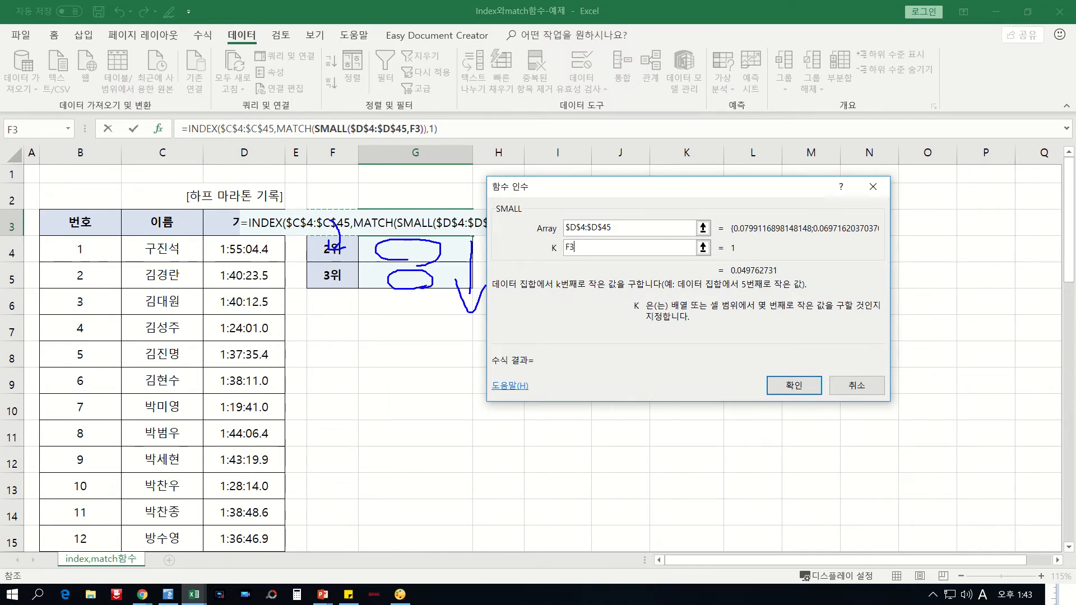
mouse_move(350, 231)
mouse_down()
mouse_move(322, 232)
mouse_move(335, 200)
mouse_move(351, 229)
mouse_up()
key(Escape)
click(594, 244)
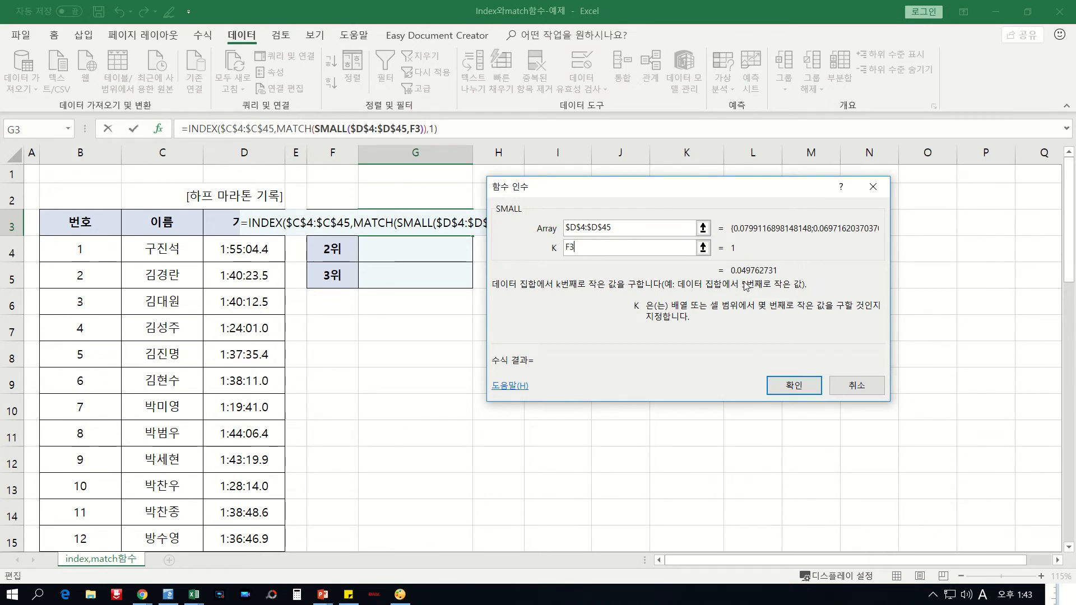
mouse_move(737, 279)
mouse_down()
mouse_move(796, 281)
mouse_move(718, 278)
mouse_move(727, 252)
mouse_move(794, 279)
mouse_move(751, 290)
mouse_up()
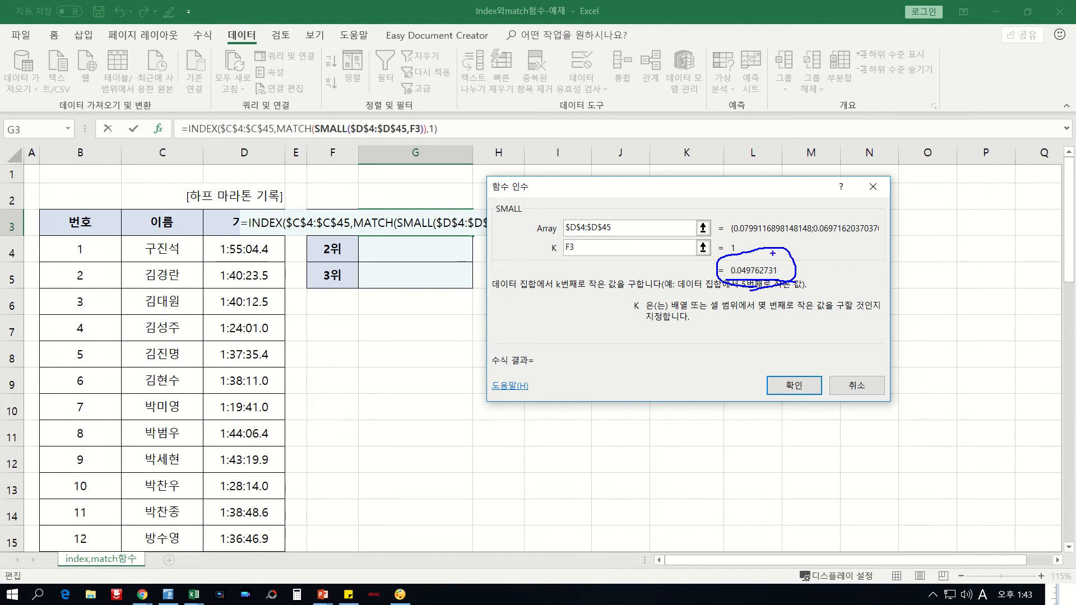
key(Escape)
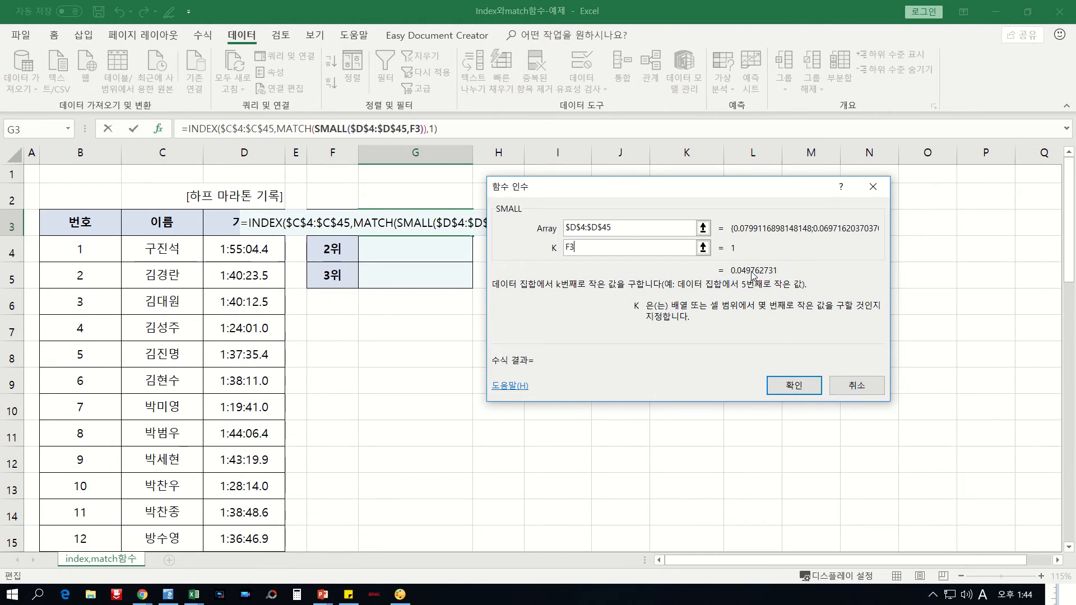
- Return to the MATCH function's arguments and set Lookup_array to the record column as the absolute range $D$4:$D$45
click(287, 129)
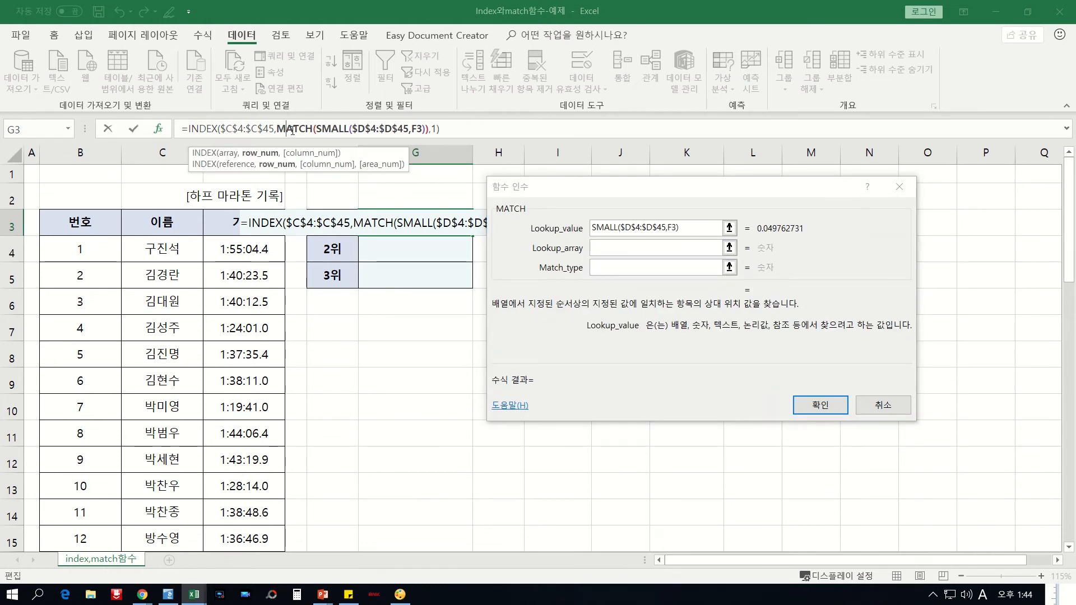
mouse_move(293, 124)
mouse_down()
mouse_move(301, 134)
mouse_move(315, 91)
mouse_up()
drag(486, 218, 521, 216)
drag(546, 240, 571, 239)
drag(591, 237, 681, 235)
drag(745, 236, 798, 233)
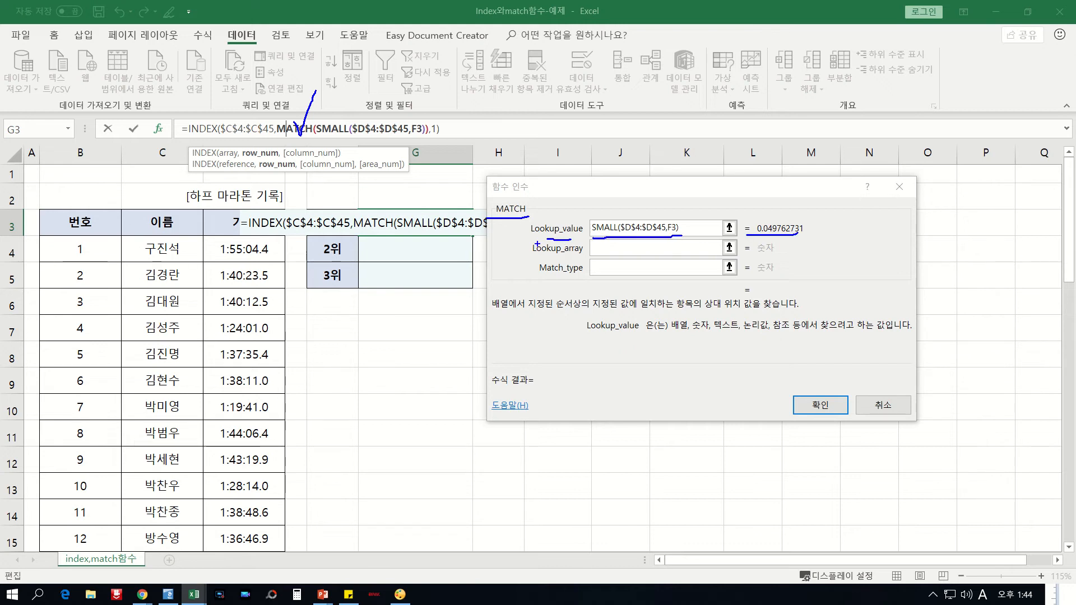
key(Escape)
click(644, 247)
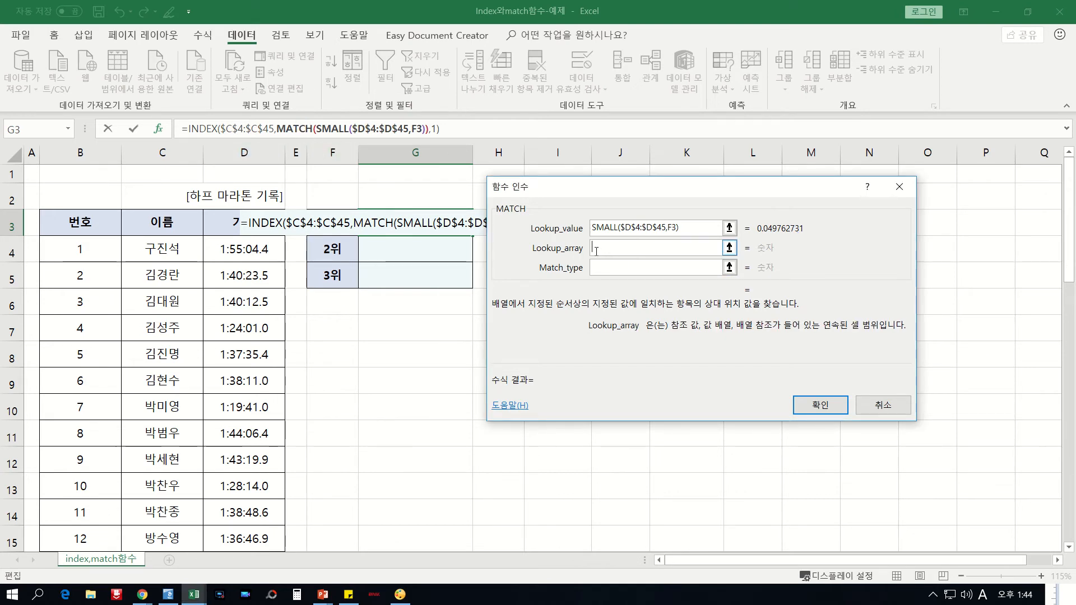
click(236, 252)
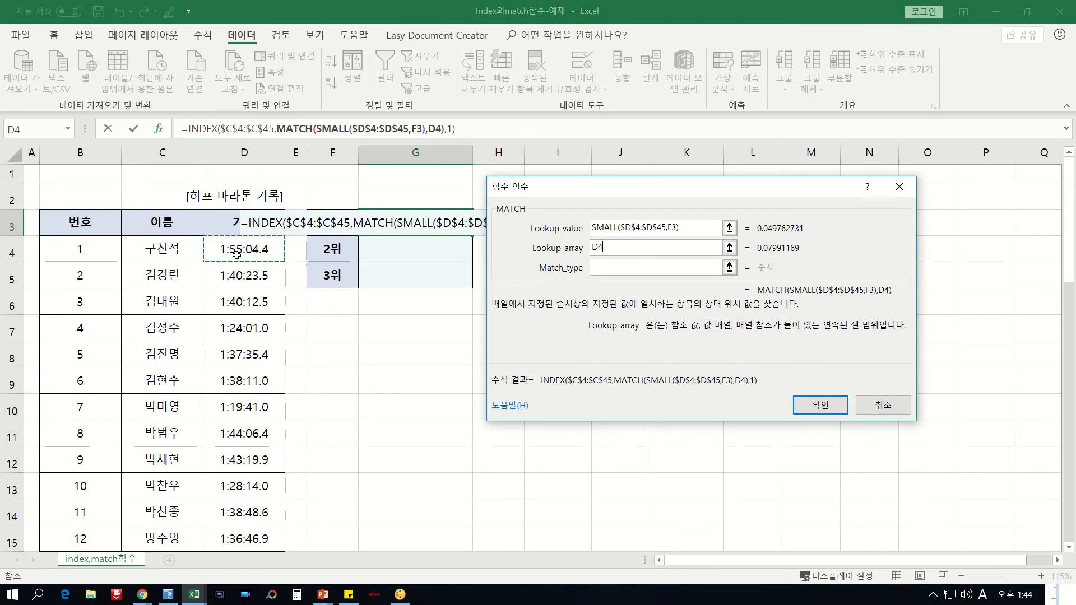
key(ctrl+shift+Down)
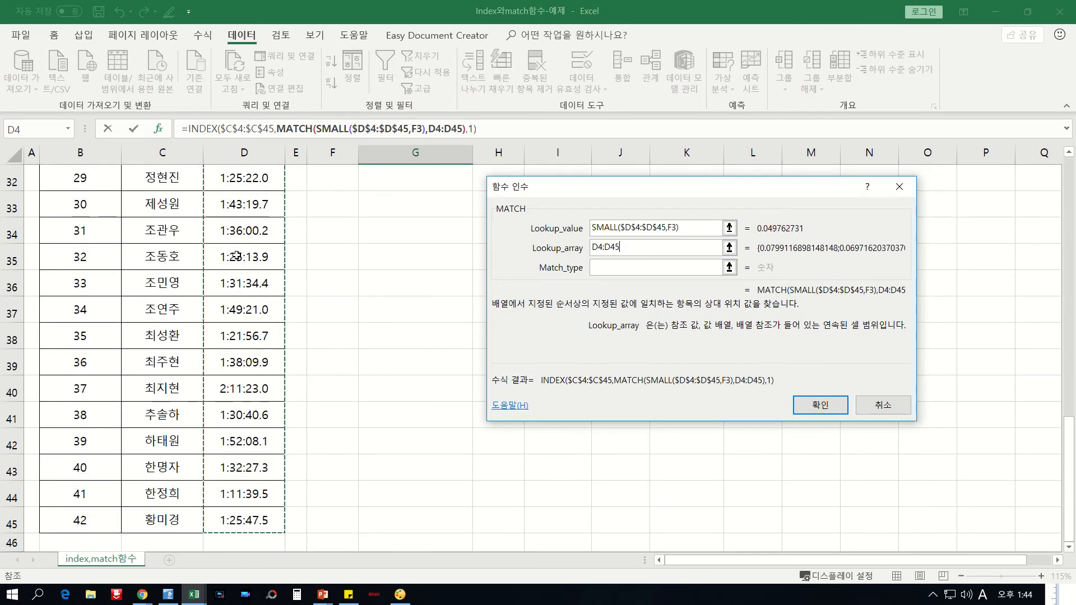
key(F4)
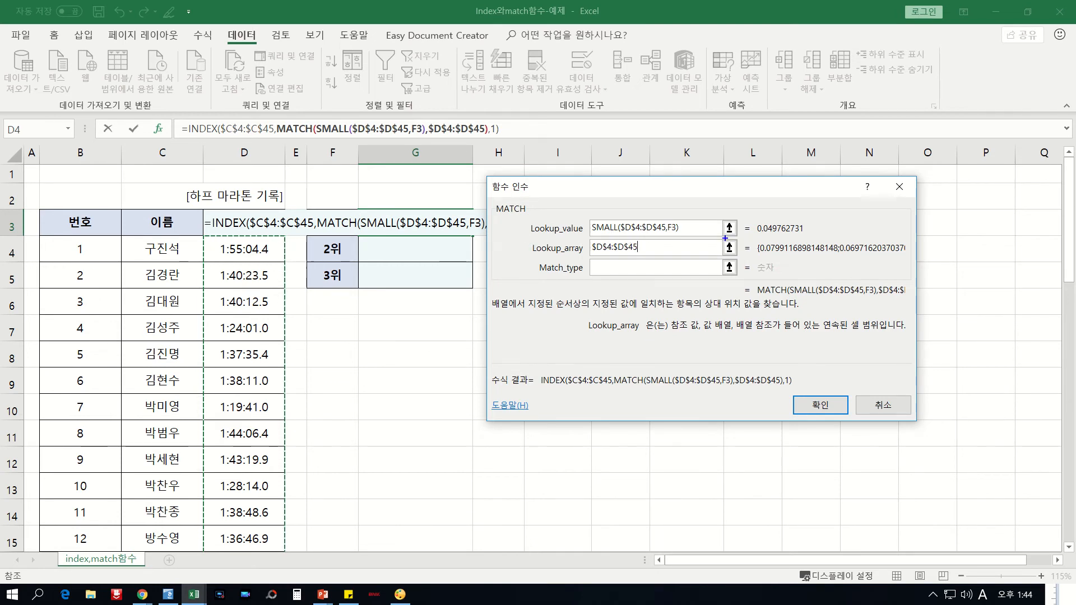
- Set the MATCH function's Match_type to 0 for an exact match
mouse_move(754, 234)
mouse_down()
mouse_move(816, 235)
mouse_move(767, 212)
mouse_move(751, 229)
mouse_up()
mouse_move(213, 240)
mouse_down()
mouse_move(201, 406)
mouse_move(234, 536)
mouse_up()
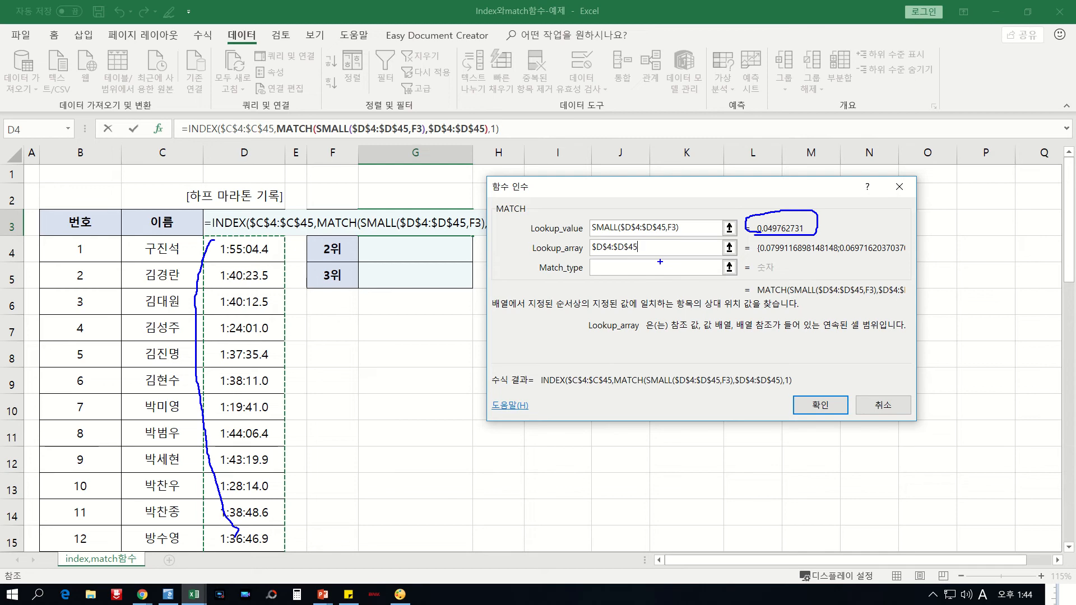
key(Escape)
scroll(723, 250, down, 1)
click(600, 268)
text(0)
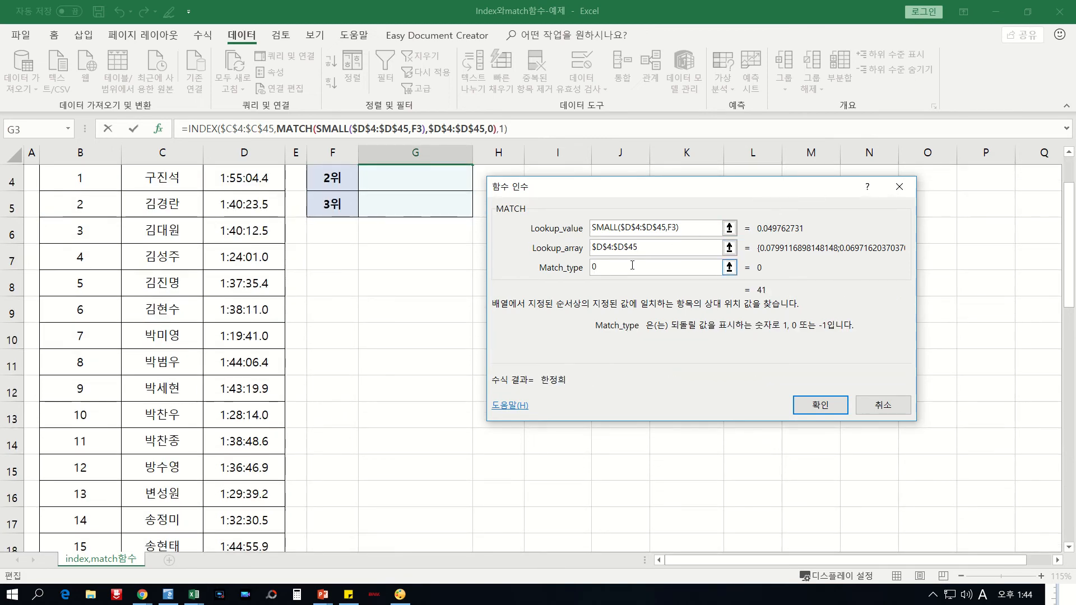
scroll(644, 267, up, 1)
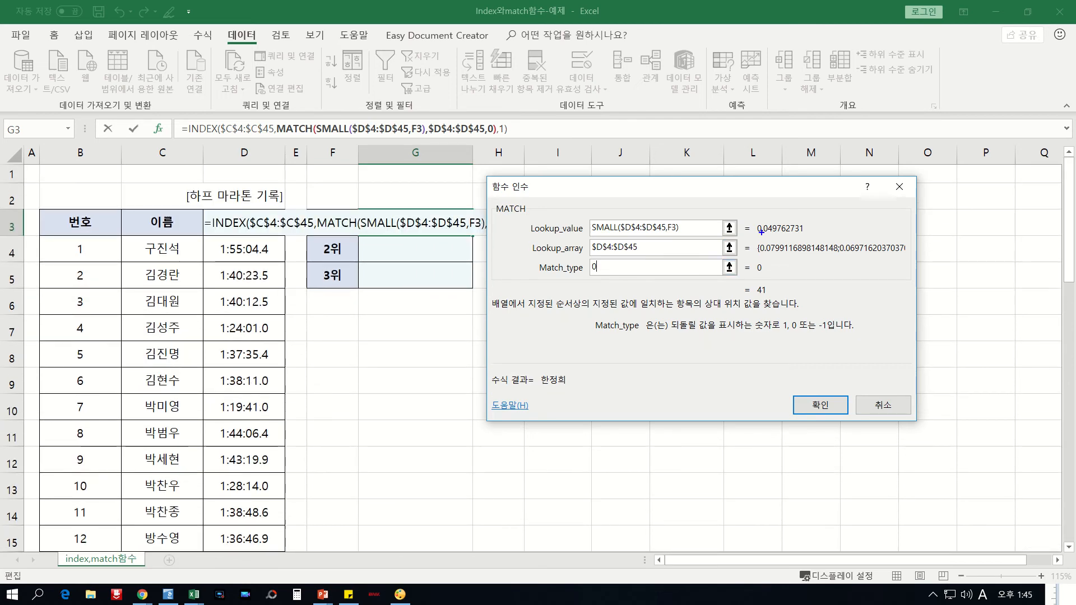
drag(756, 238, 803, 239)
mouse_move(768, 297)
mouse_down()
mouse_move(737, 275)
mouse_move(763, 302)
mouse_up()
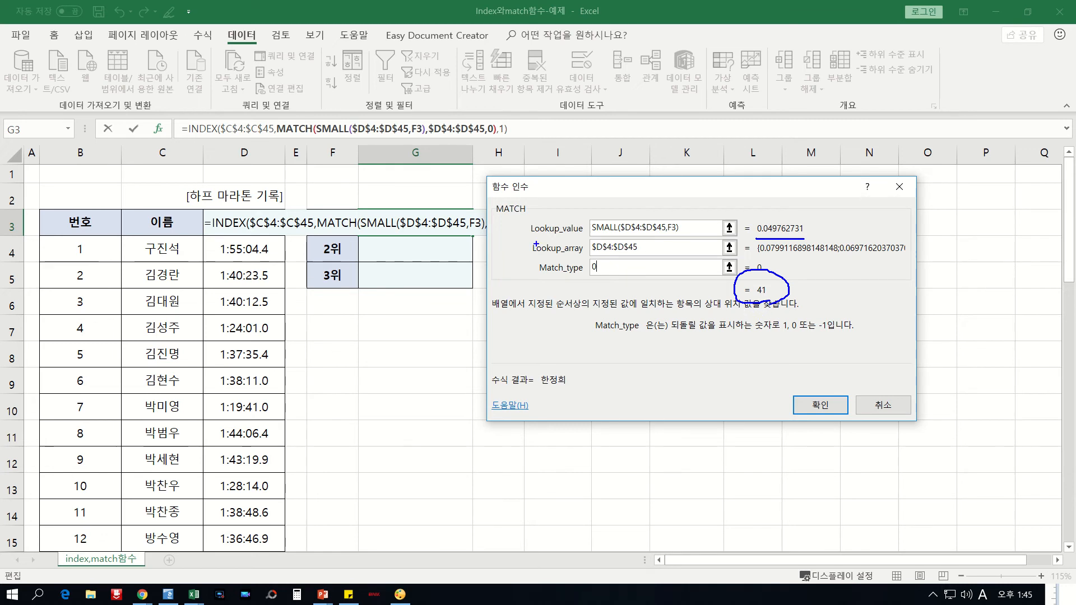
key(Escape)
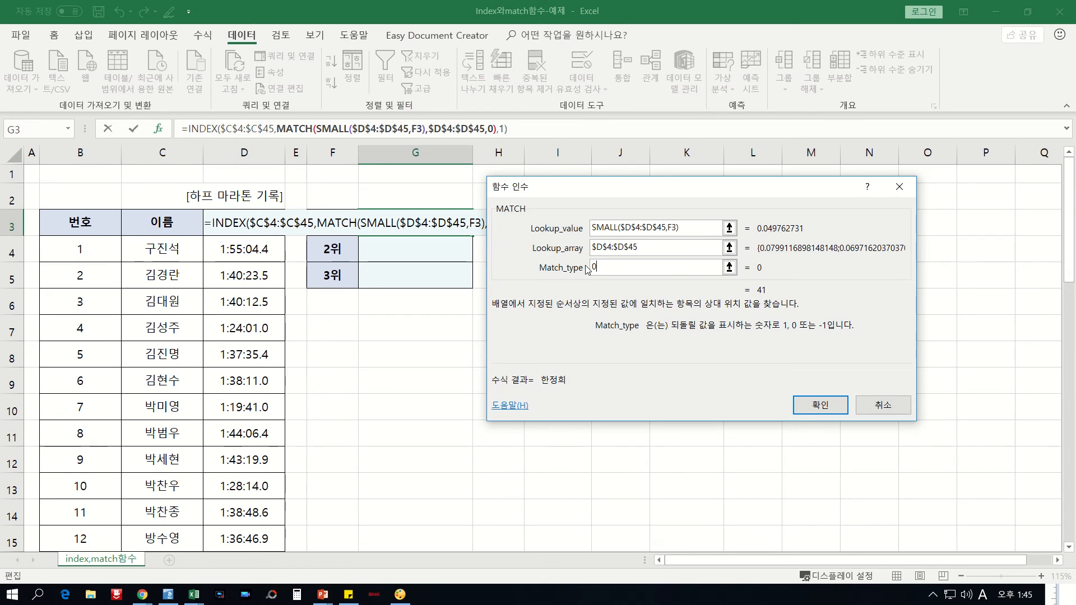
mouse_move(203, 242)
mouse_down()
mouse_move(249, 236)
mouse_move(287, 270)
mouse_move(296, 528)
mouse_up()
drag(202, 232, 193, 539)
mouse_move(245, 260)
mouse_down()
mouse_move(256, 245)
mouse_move(265, 285)
mouse_move(242, 317)
mouse_up()
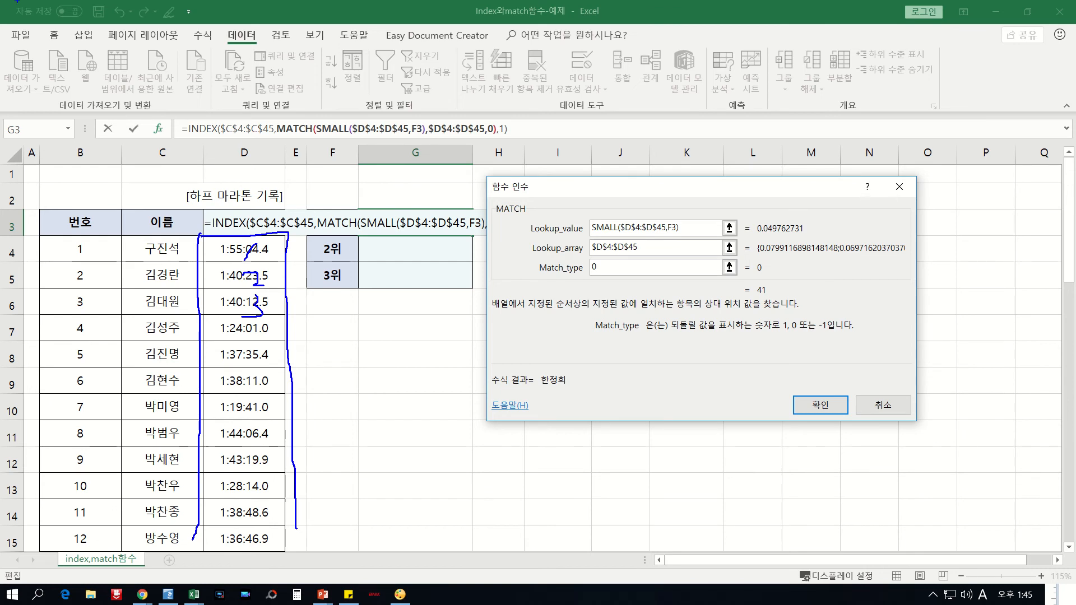
key(Escape)
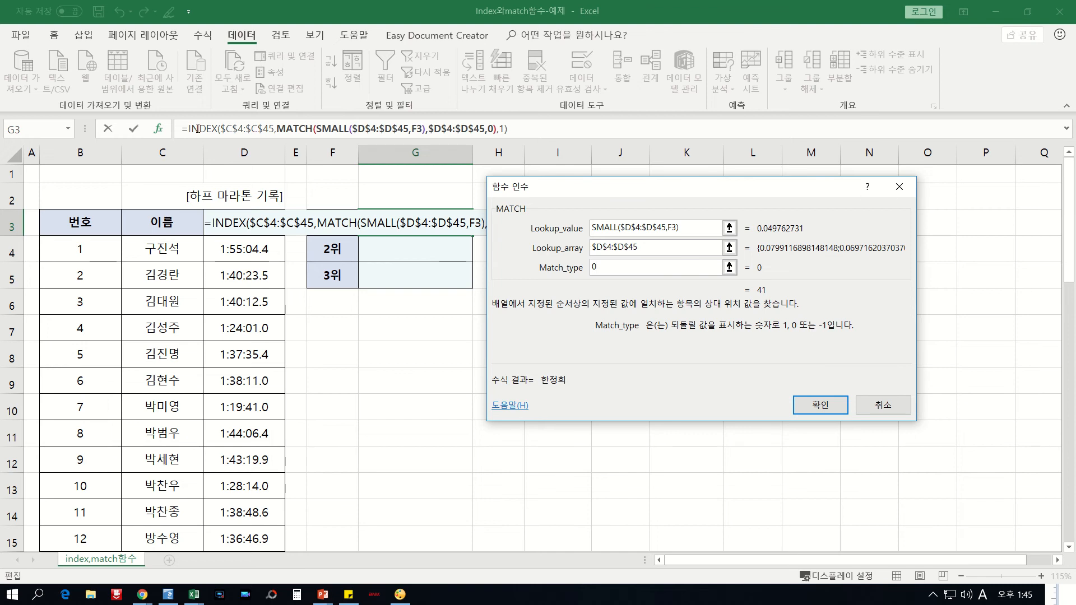
- Return to the outer INDEX function's arguments, check them against the name list, and confirm the formula in G3
drag(196, 122, 216, 106)
key(Escape)
click(189, 129)
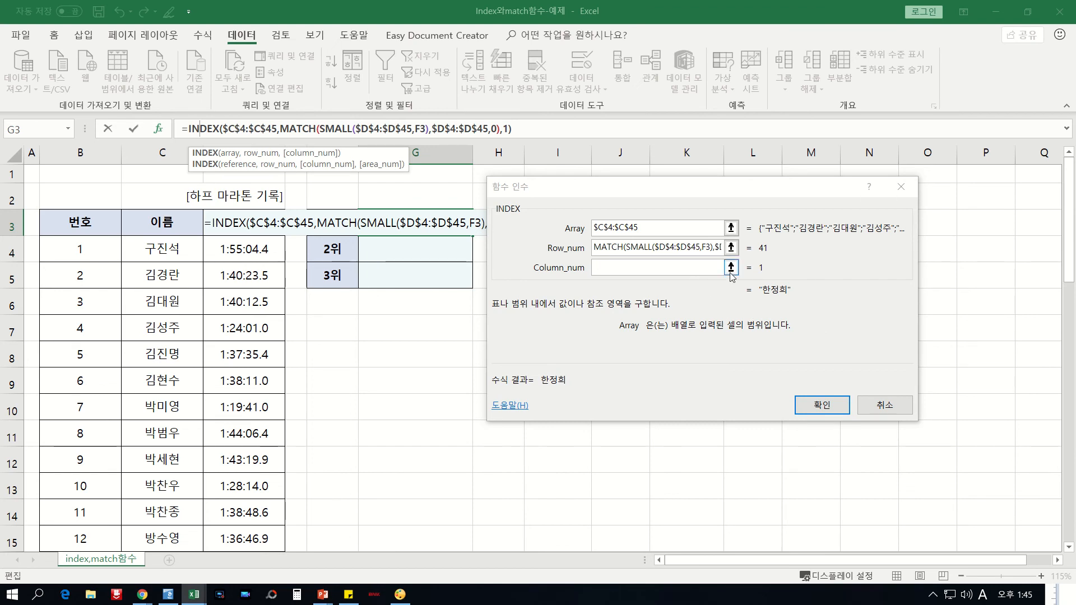
key(ctrl+2)
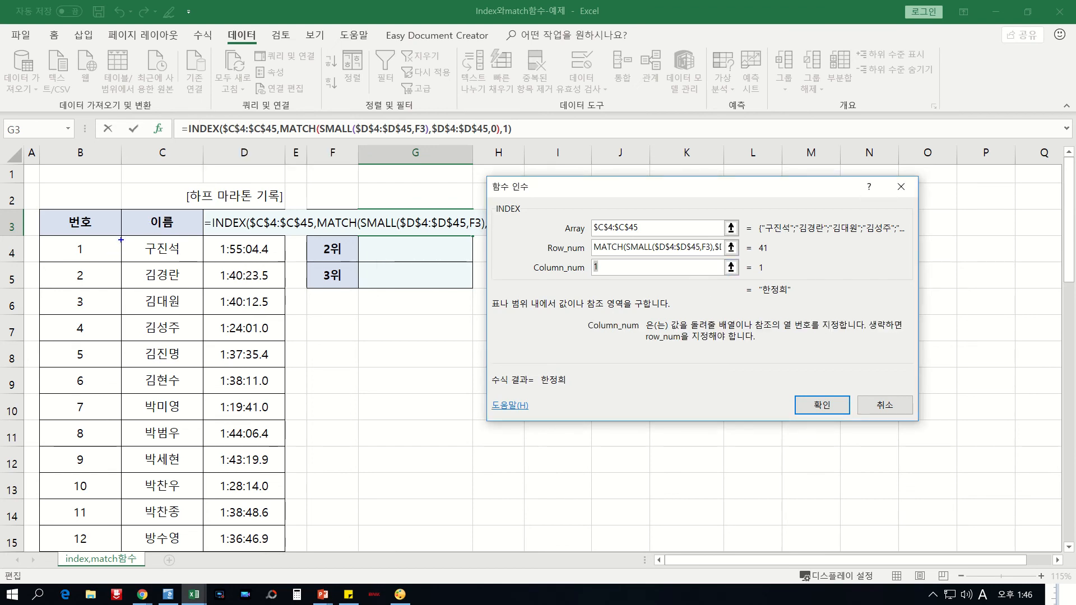
mouse_move(138, 239)
mouse_down()
mouse_move(125, 308)
mouse_move(162, 479)
mouse_up()
mouse_move(755, 255)
mouse_down()
mouse_move(771, 255)
mouse_move(767, 278)
mouse_up()
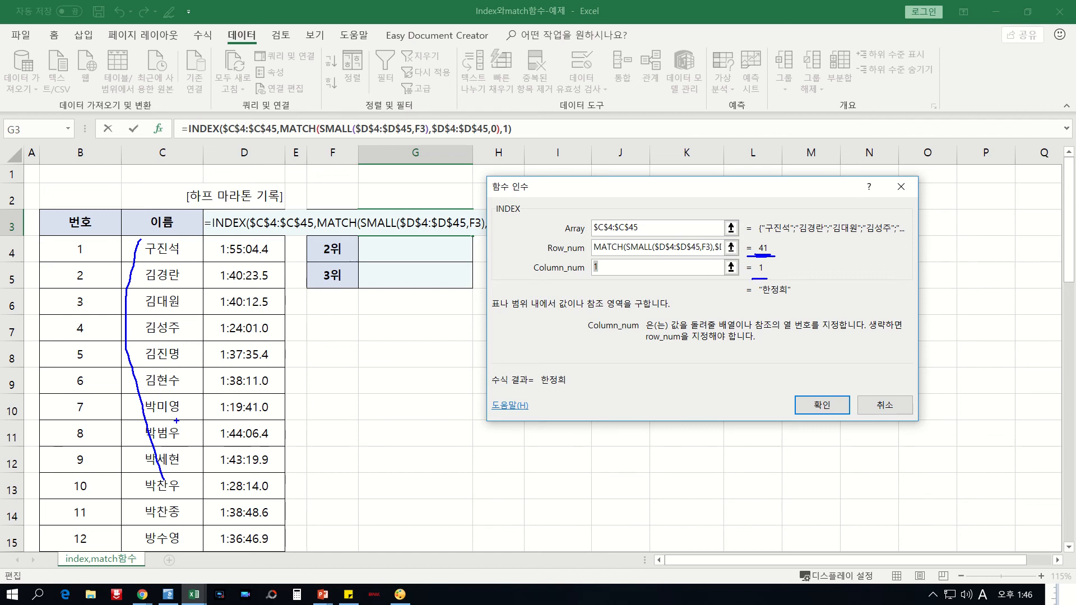
key(Escape)
scroll(147, 317, down, 13)
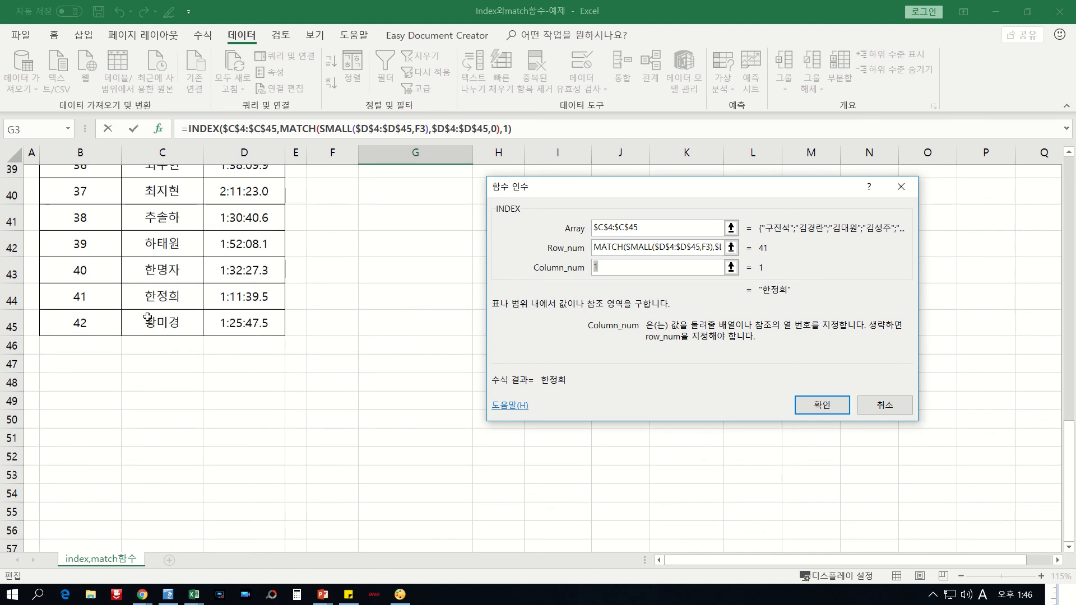
scroll(147, 317, up, 1)
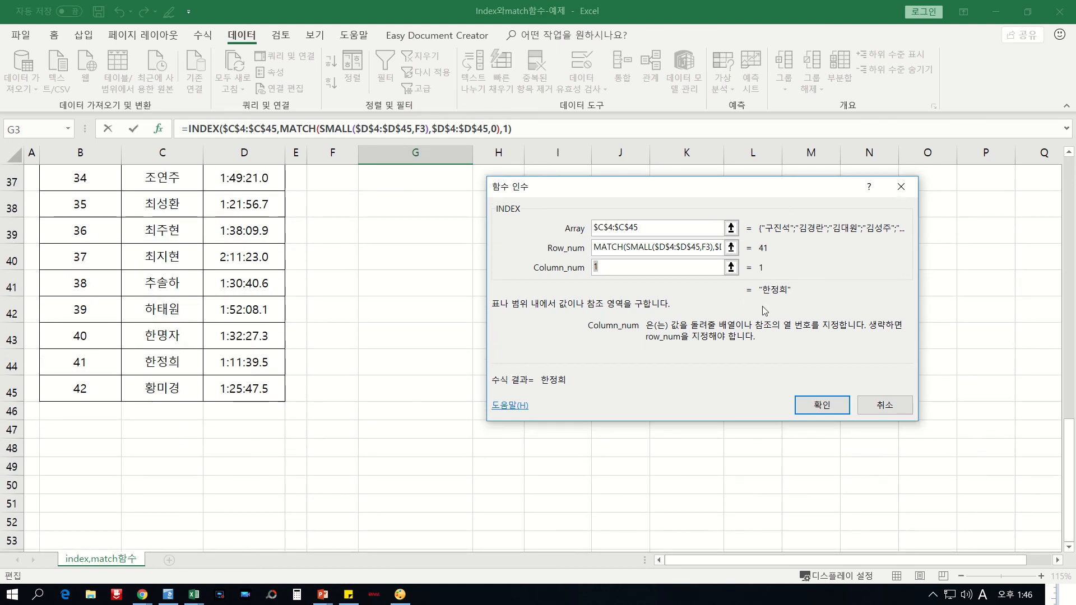
click(822, 413)
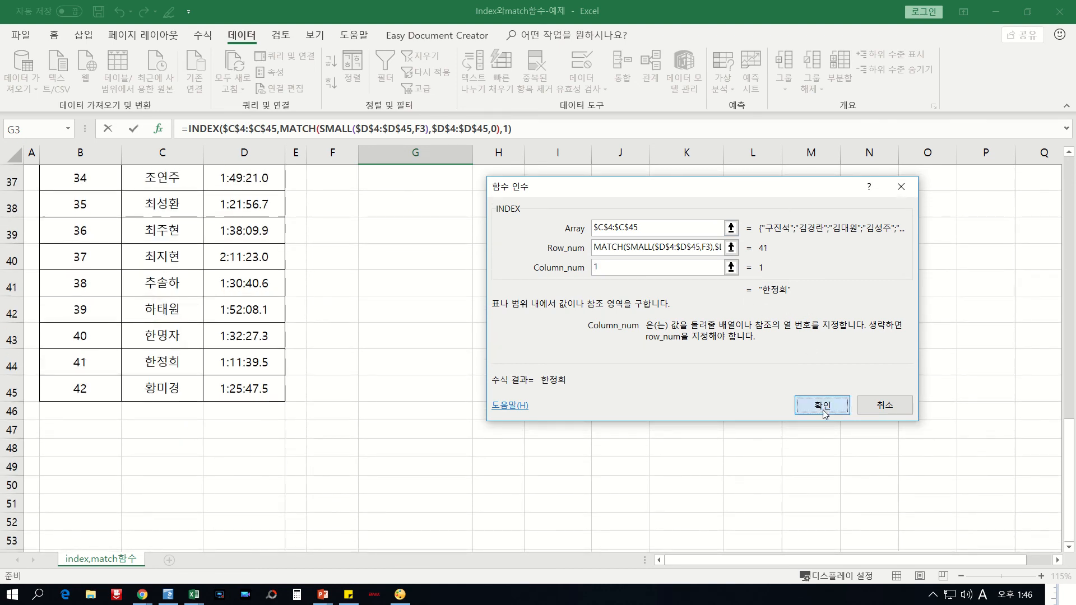
- Fill the INDEX formula from G3 down to G5, then select G3
drag(474, 192, 474, 244)
scroll(457, 224, up, 1)
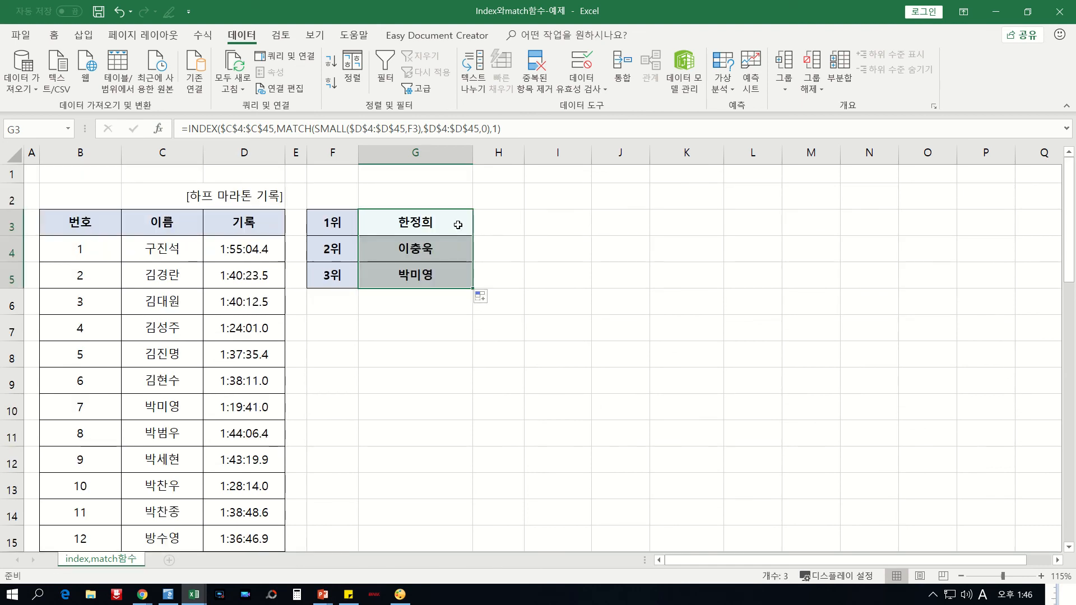
click(458, 224)
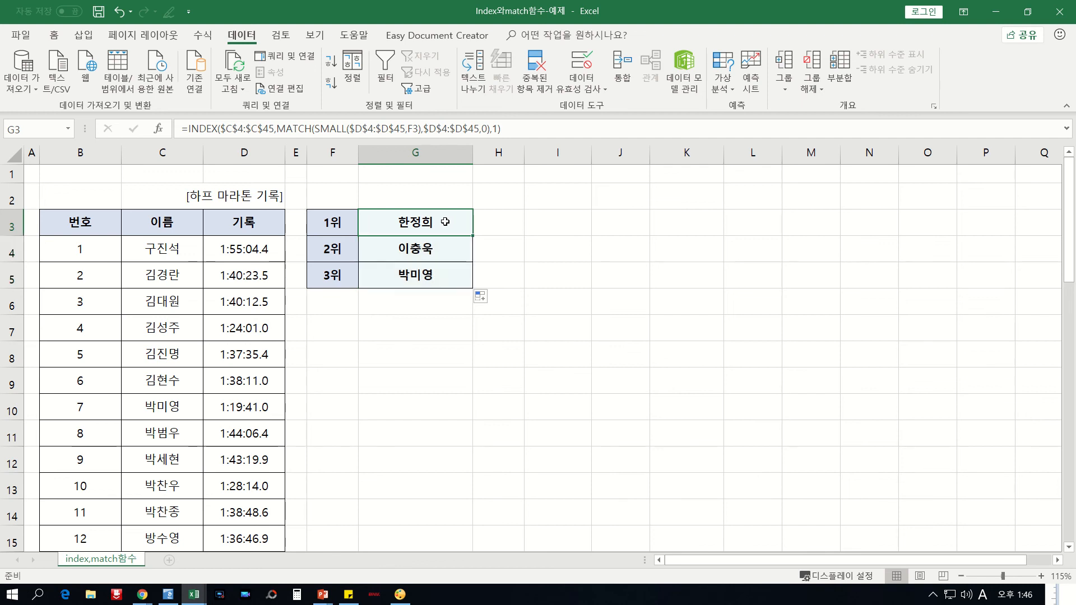